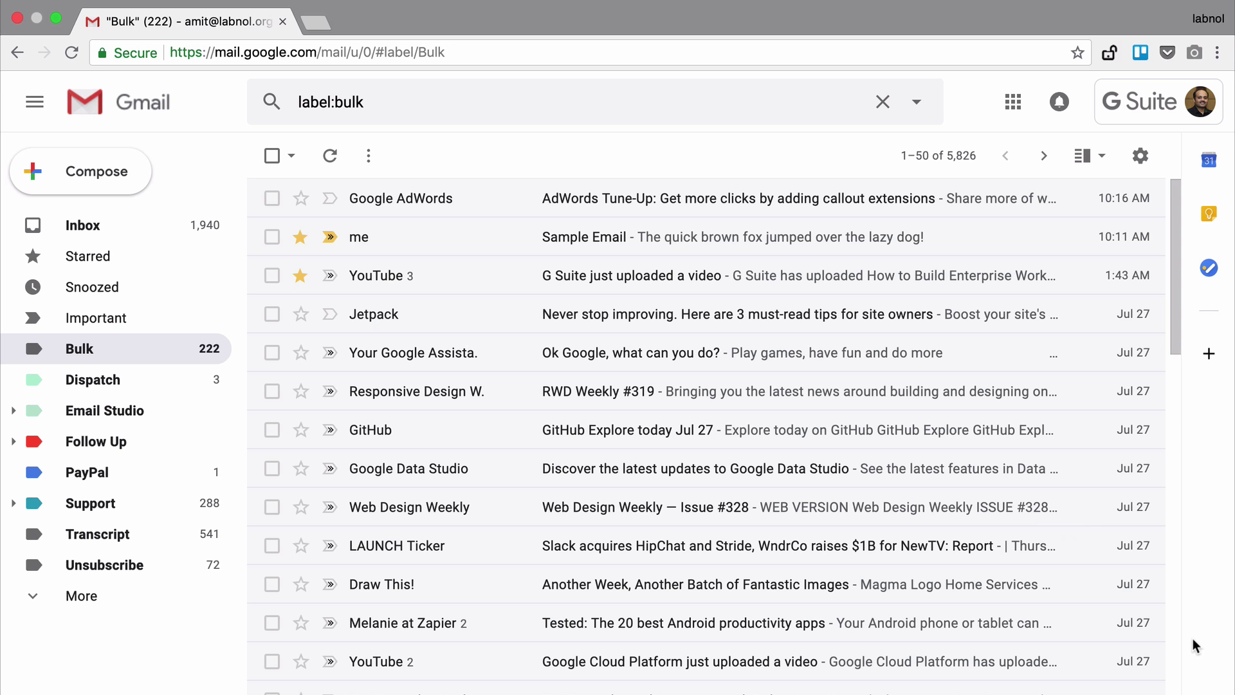
Start a new email with the subject 'Document Studio'
click(113, 189)
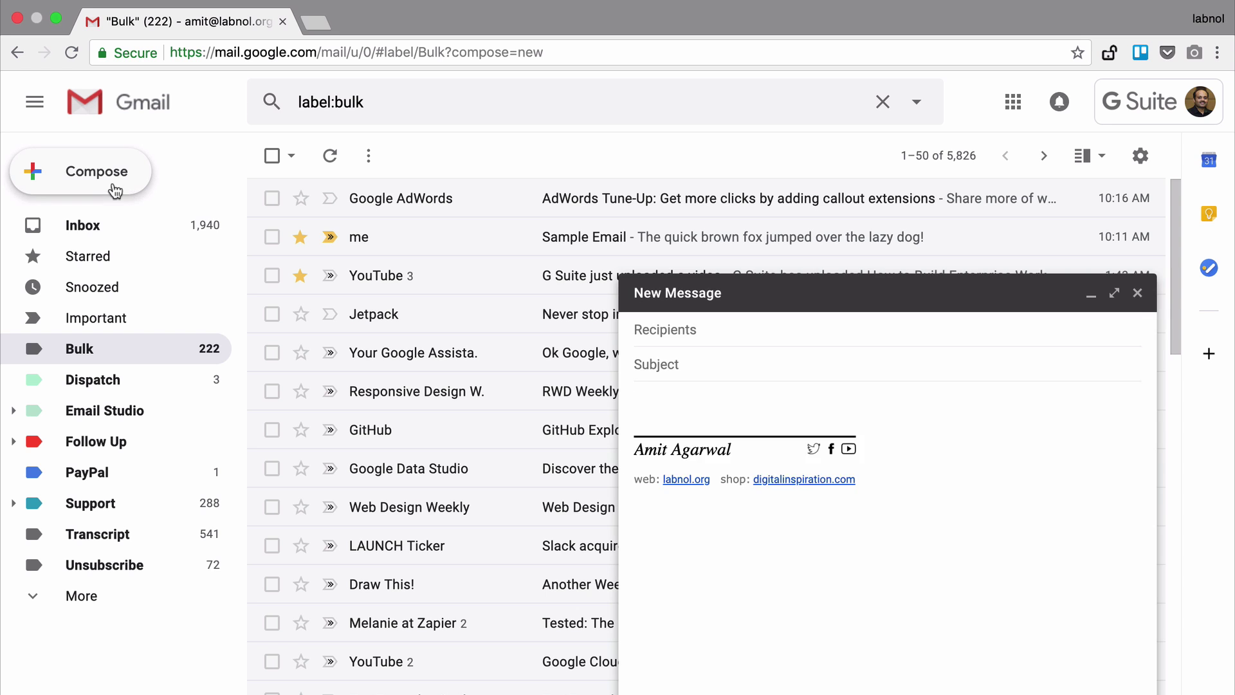
click(731, 392)
text(Doc)
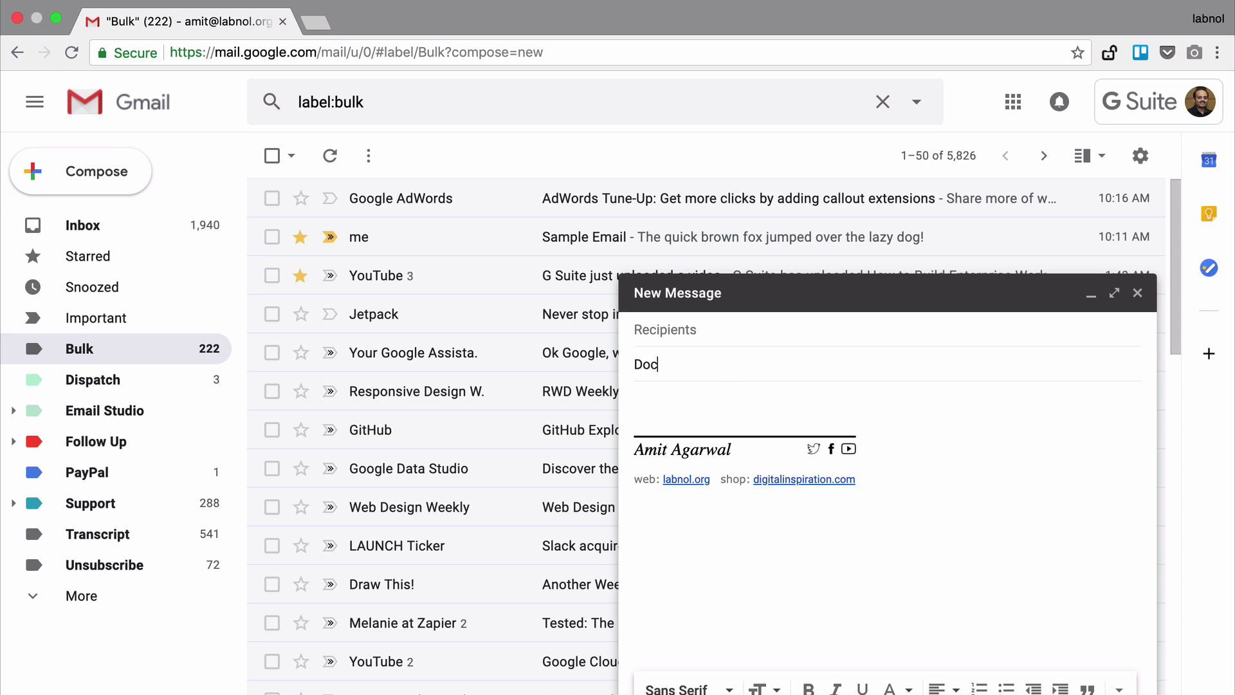
text(ument Stu)
text(dio)
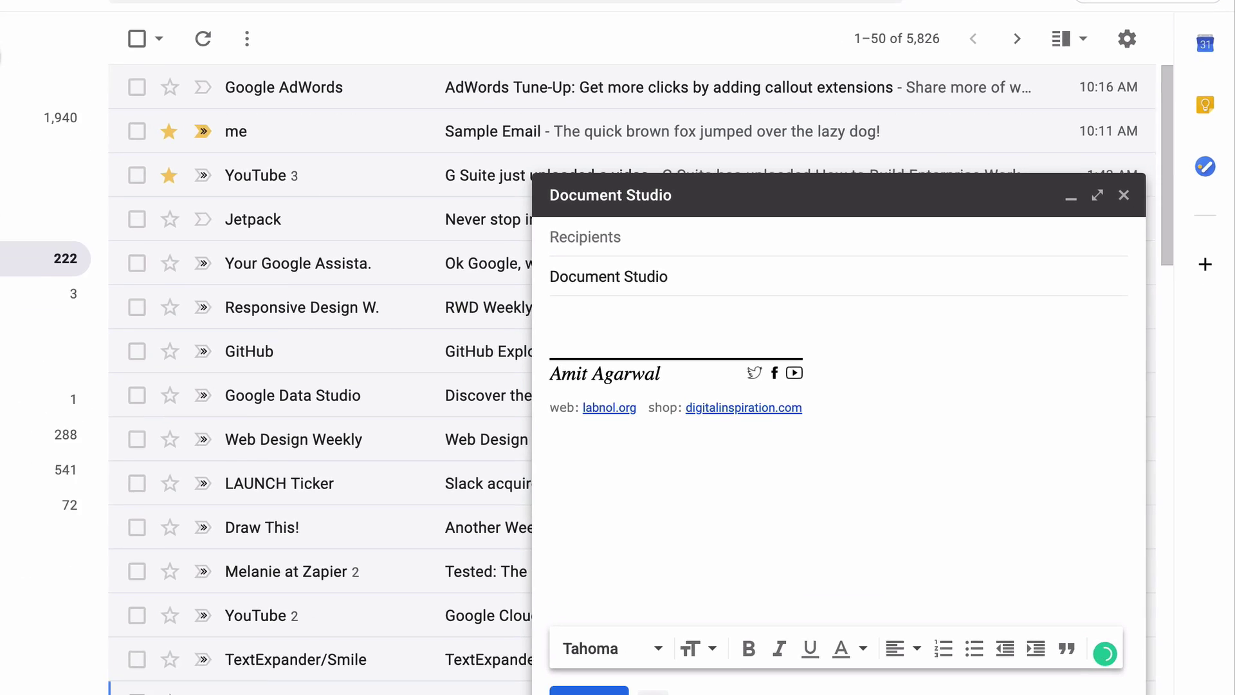
key(Tab)
Write the body: thanks, the digitalinspiration.com download link, the attached PDF brochure note, and an offer to answer queries
text(T)
key(BackSpace)
text(T)
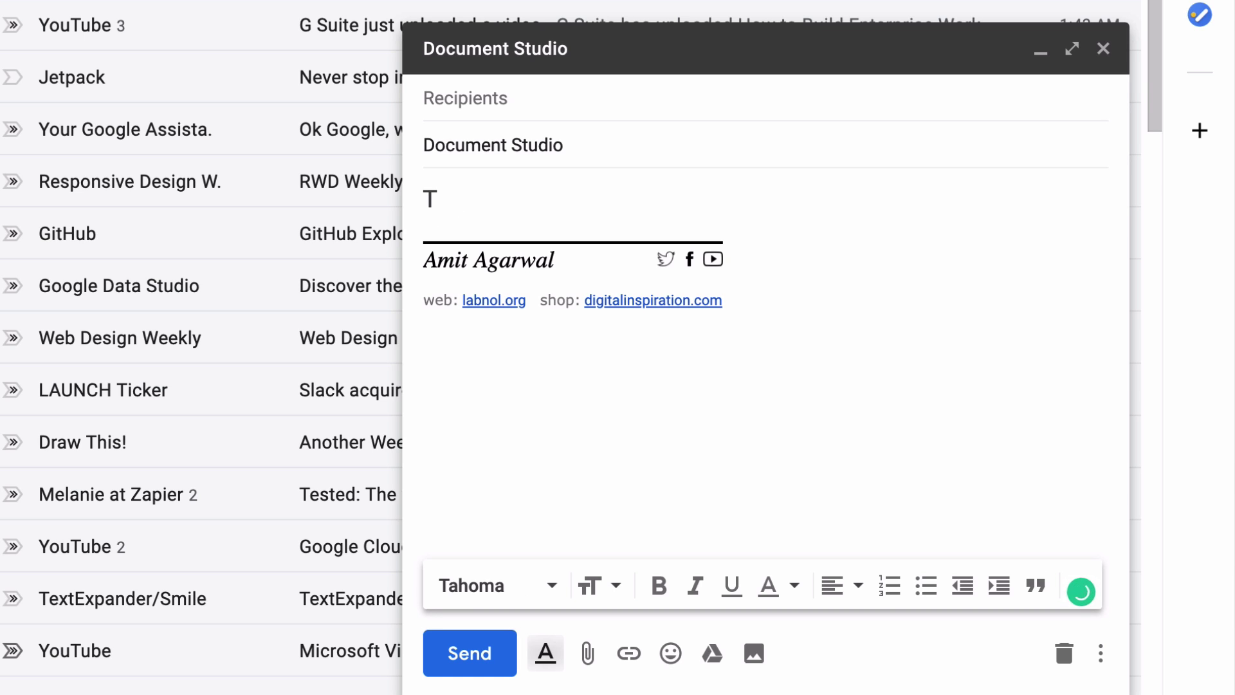
text(hank you for your interest i)
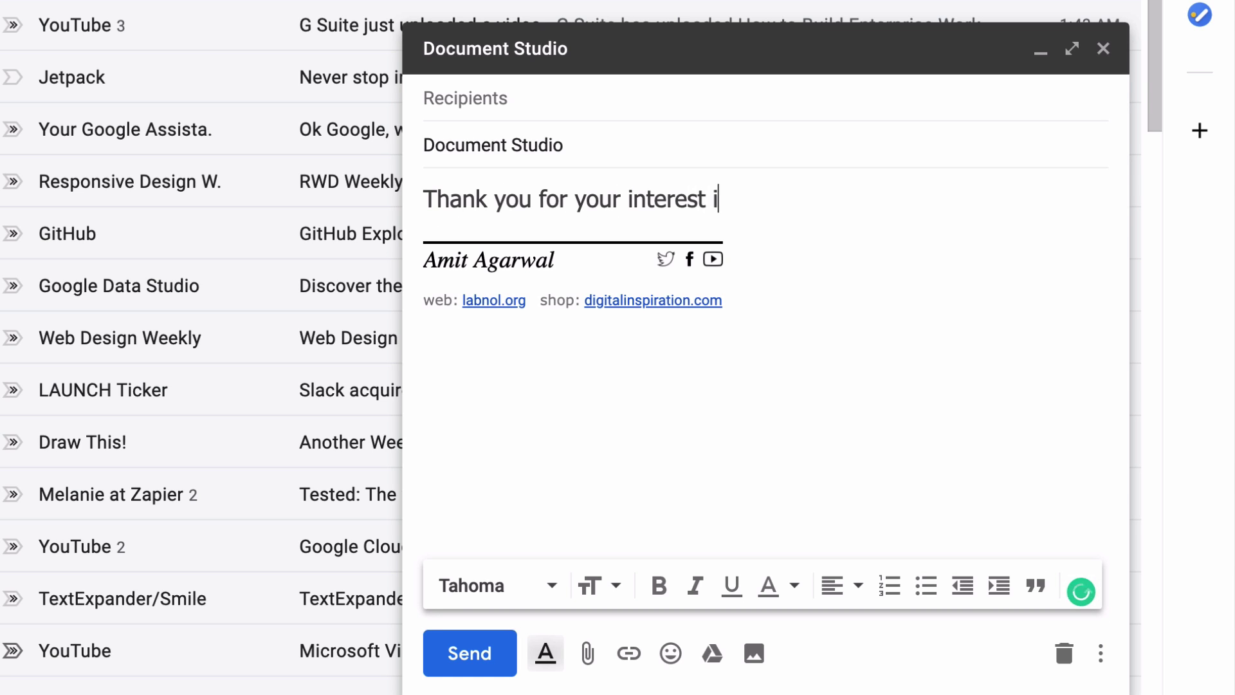
text(n Document Studio. It)
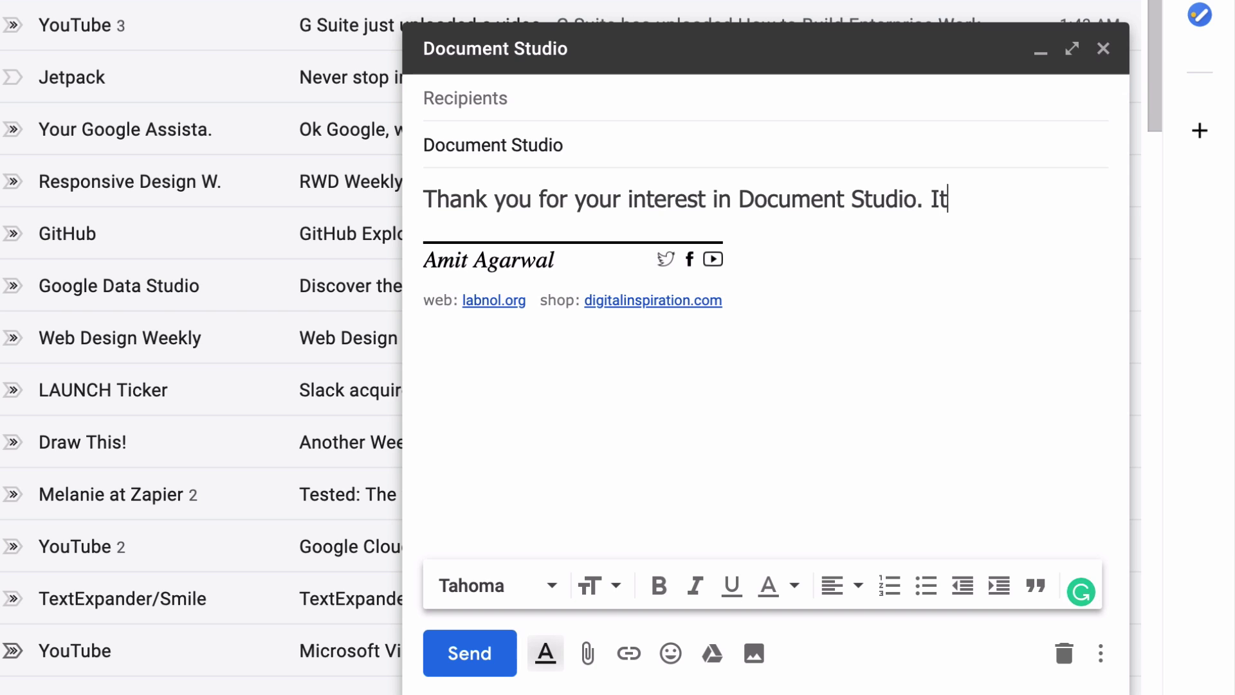
text( is a perfect add-on for creating pix)
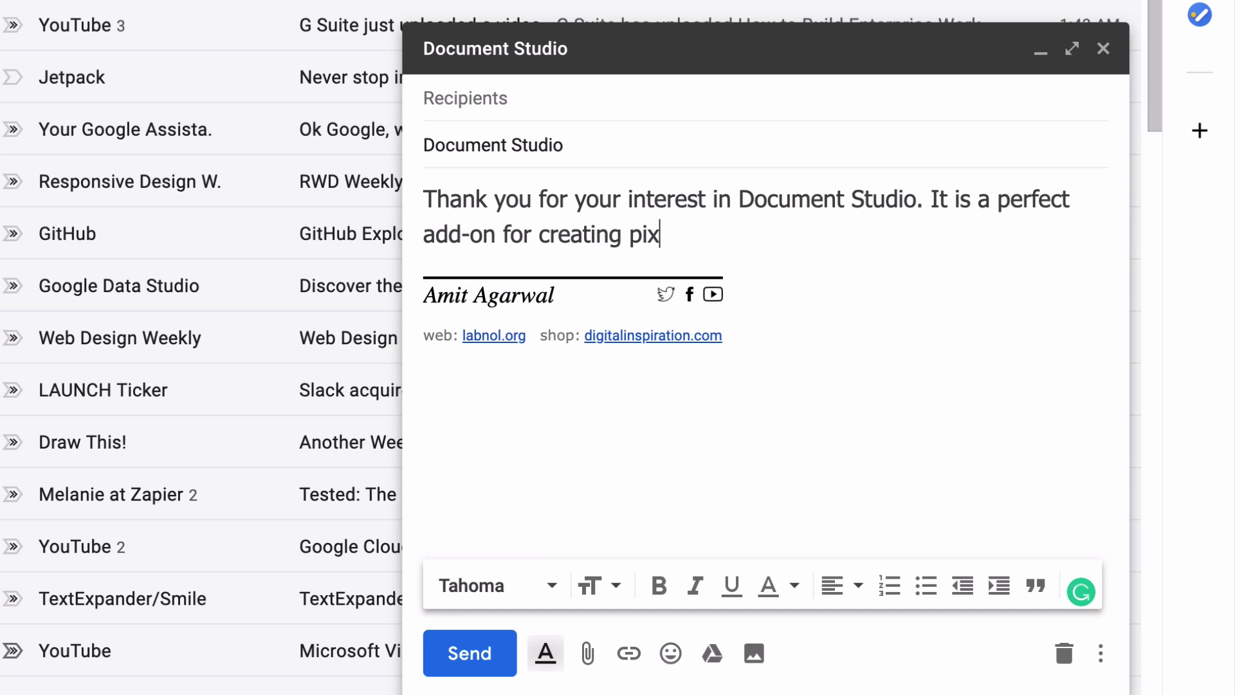
text(el-perfect and beautiful do)
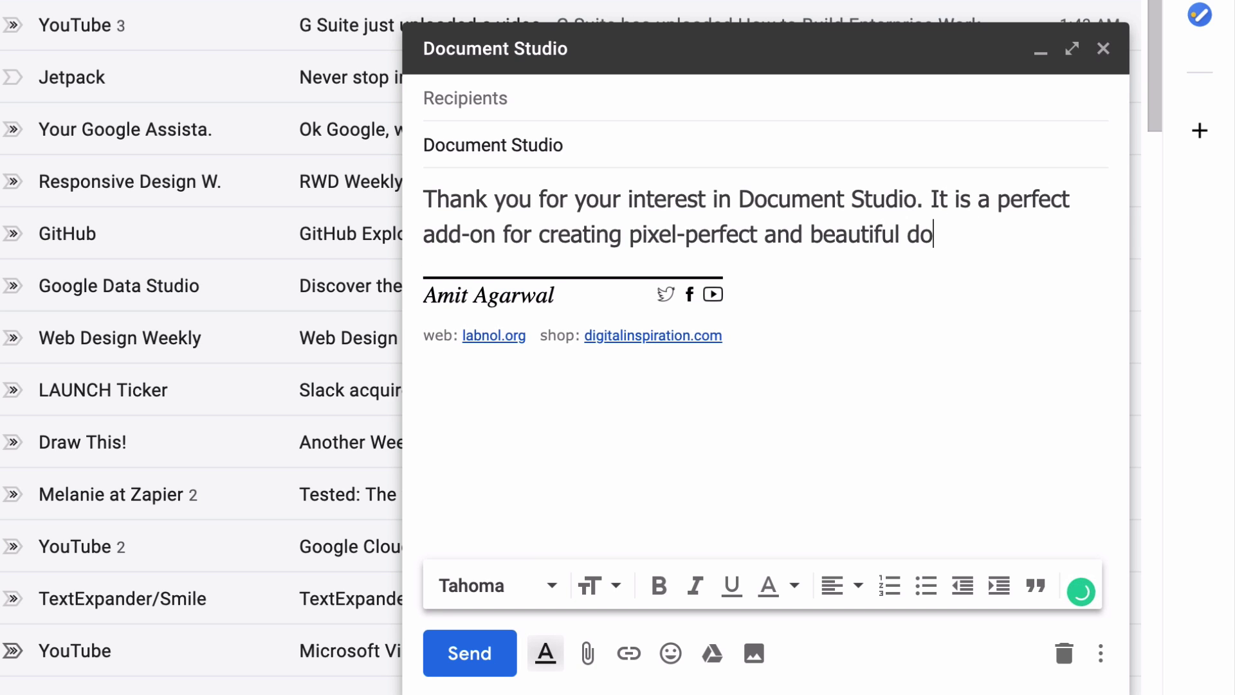
text(cuments with Google)
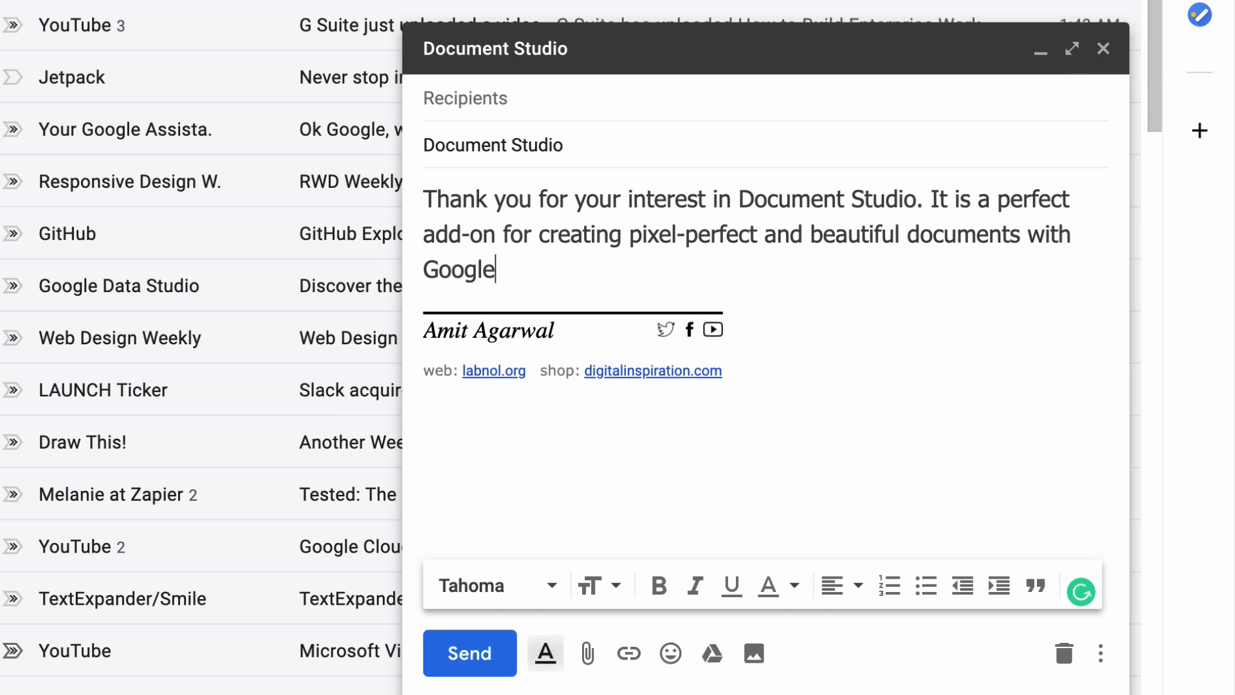
text( Docs, Sheets and Forms.)
key(Return)
key(Return)
text(You can)
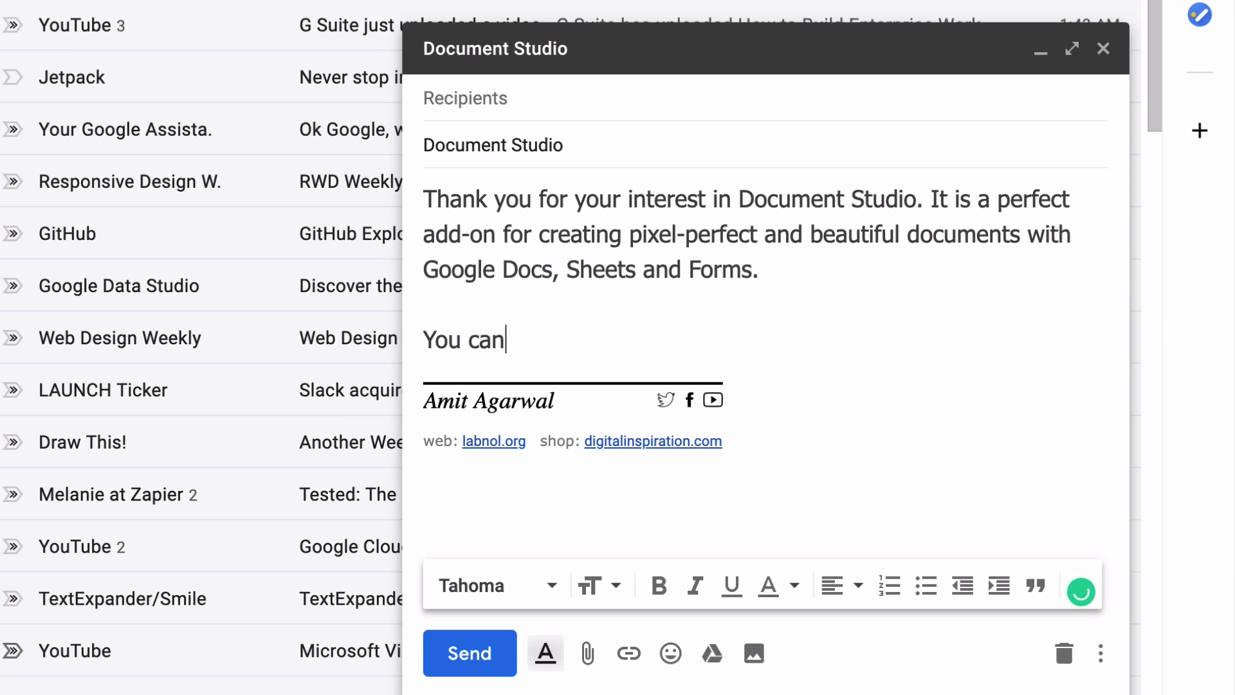
text( download the Google add-on from digi)
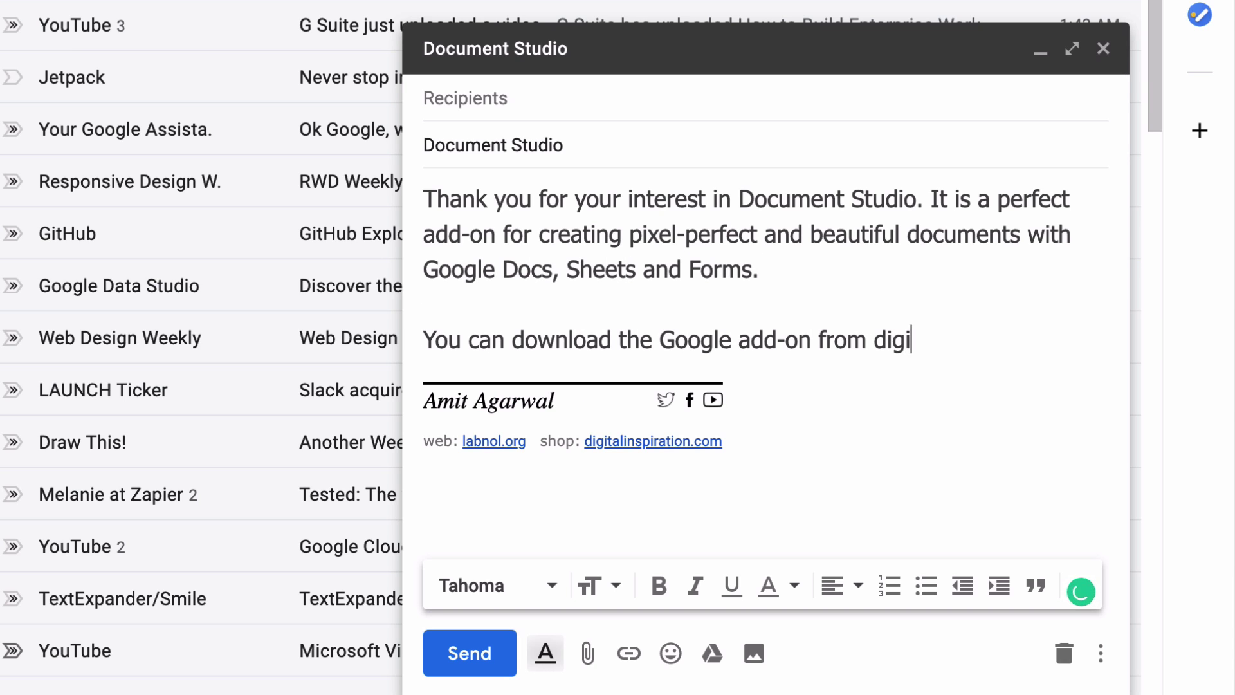
text(talinspiration.com.)
key(Return)
key(Return)
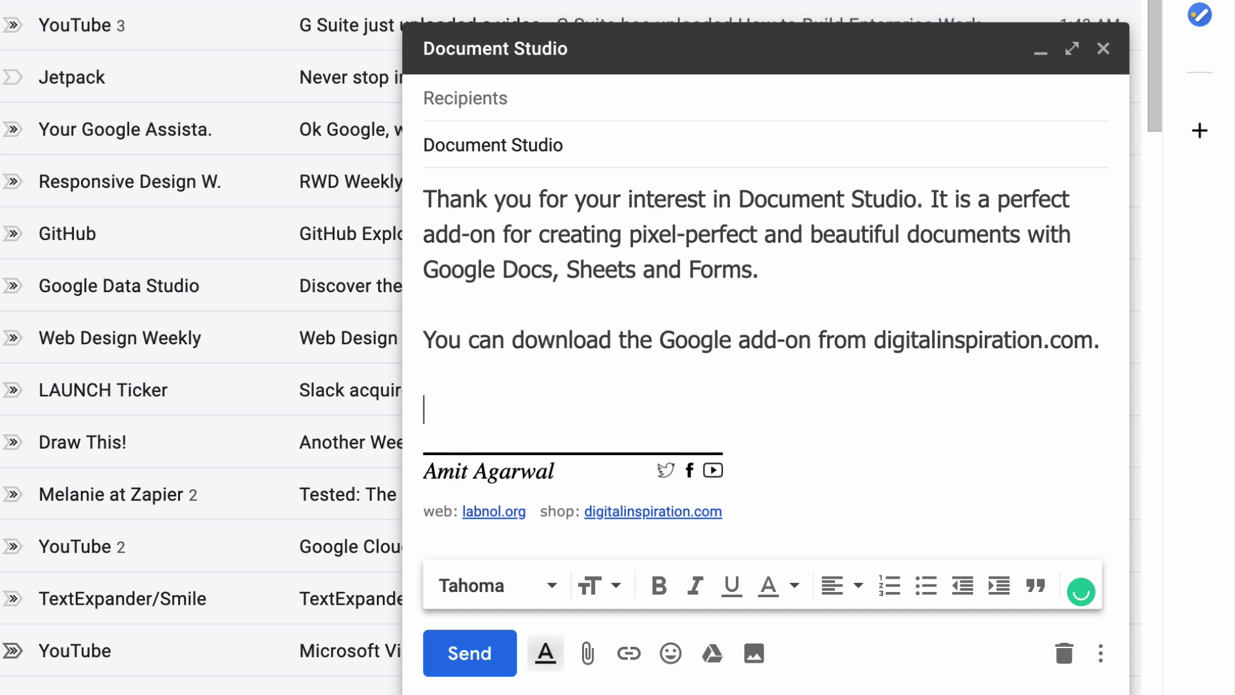
text(I've attached a PDF)
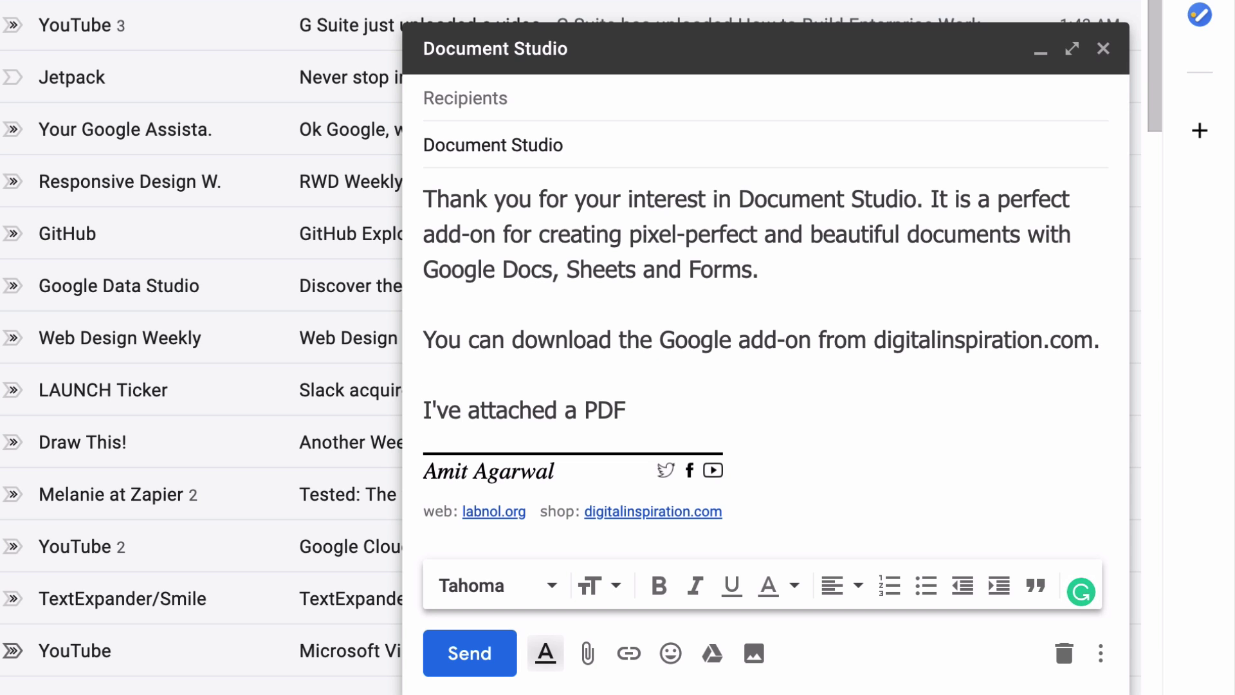
text( brochure that will guide y)
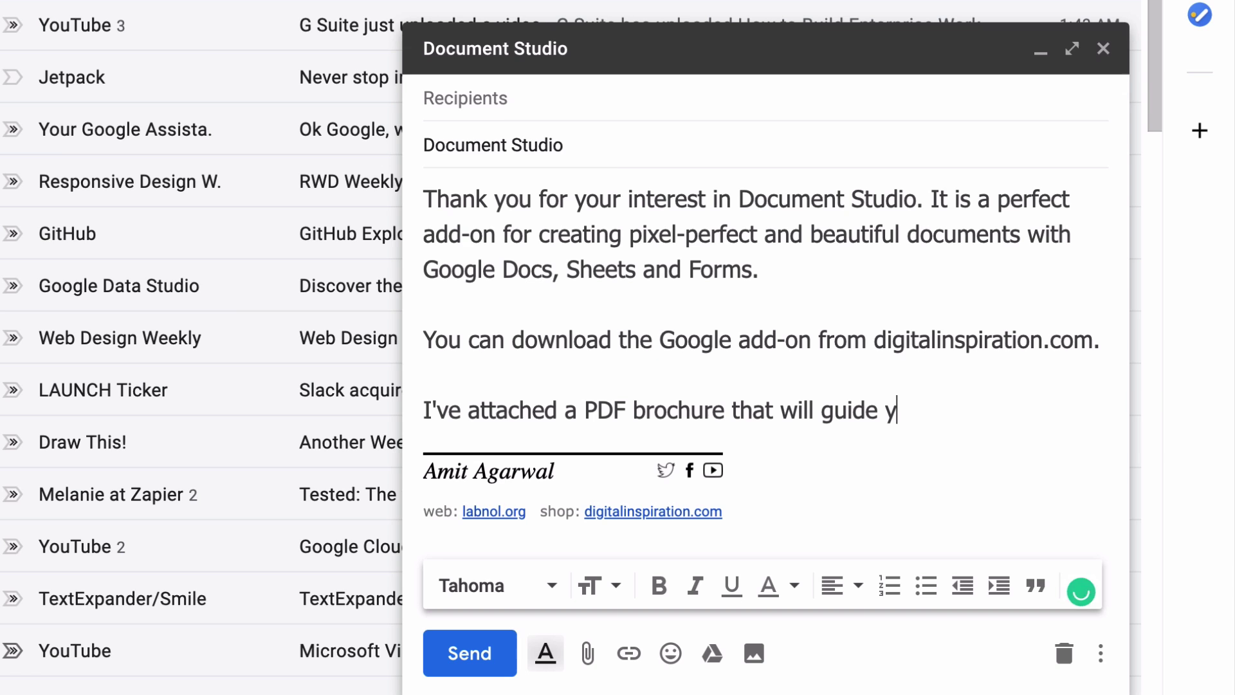
text(ou through all the features and )
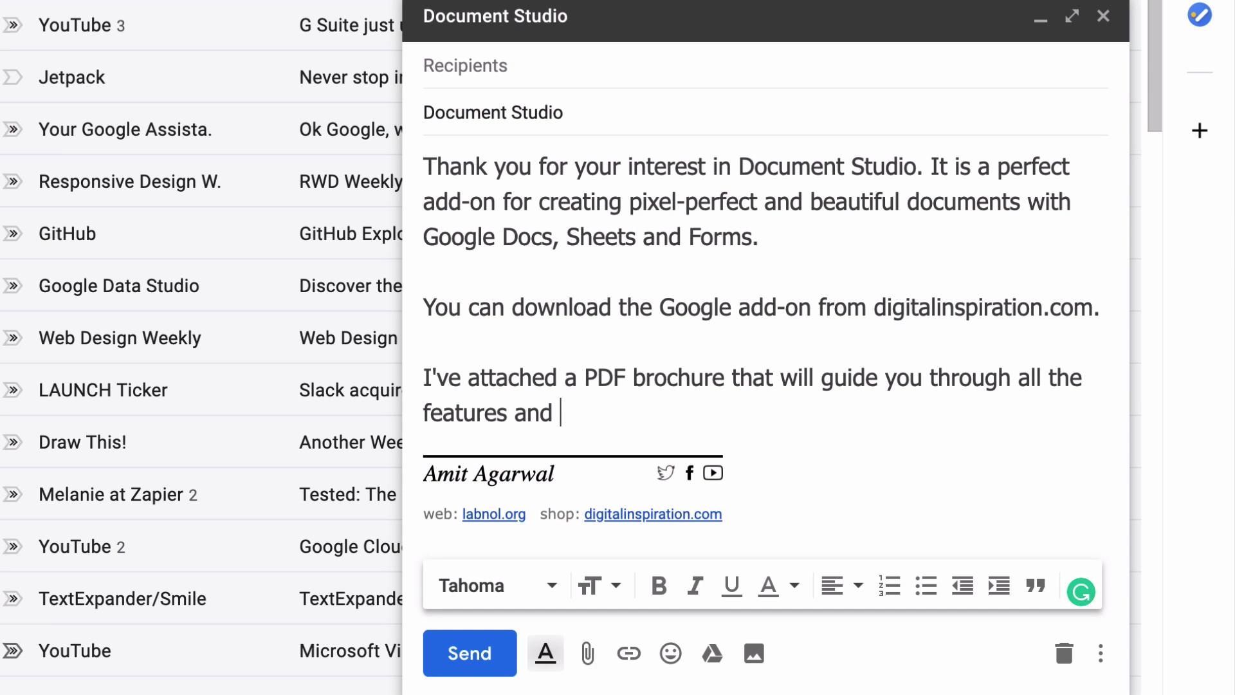
text(capabilities of Document Studio.)
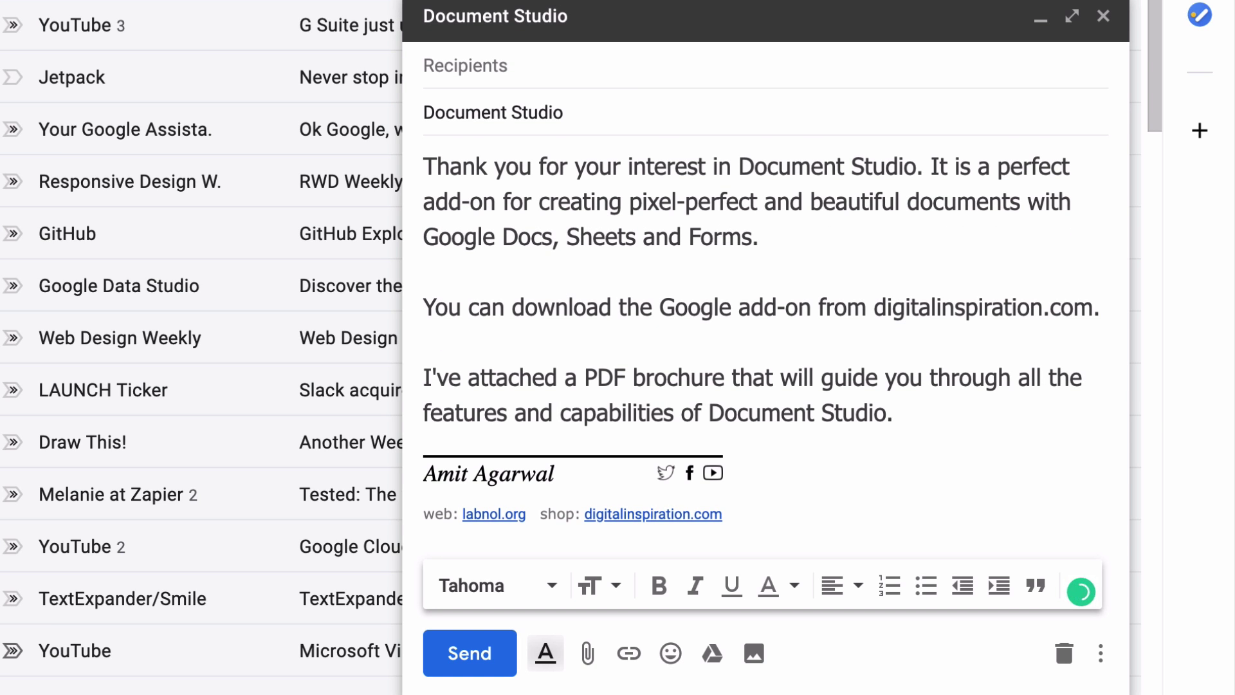
key(Return)
key(Return)
text(Please do )
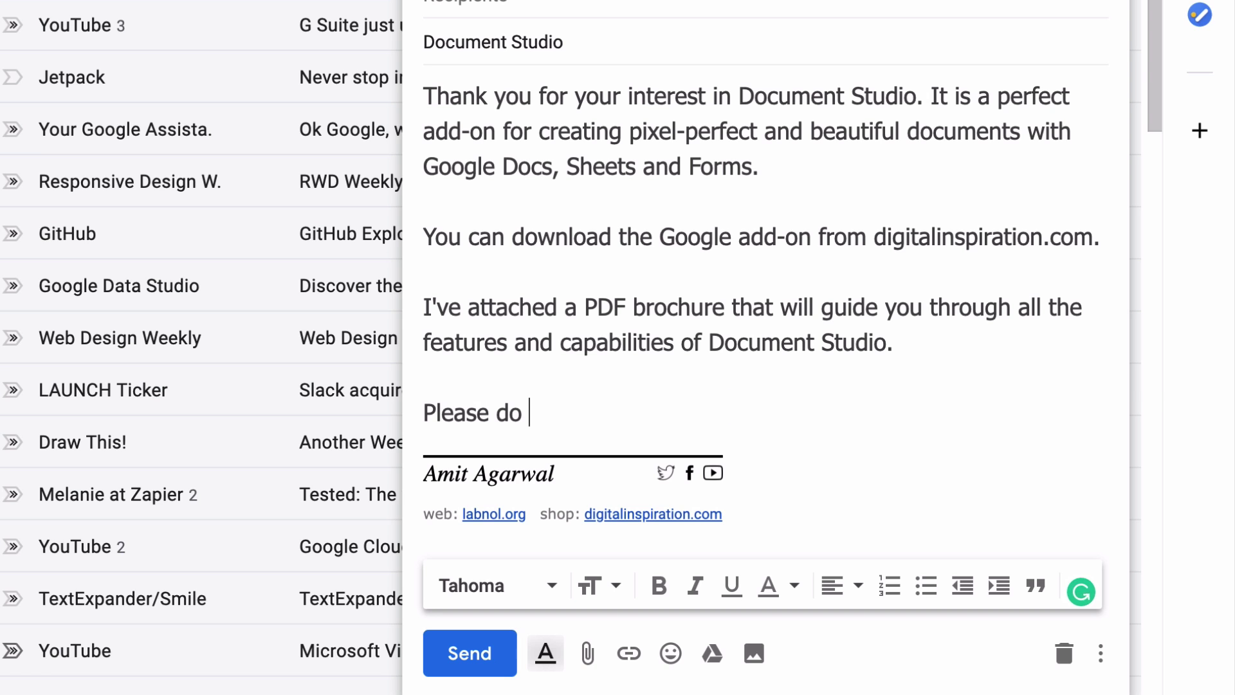
text(let me know if you have any additional )
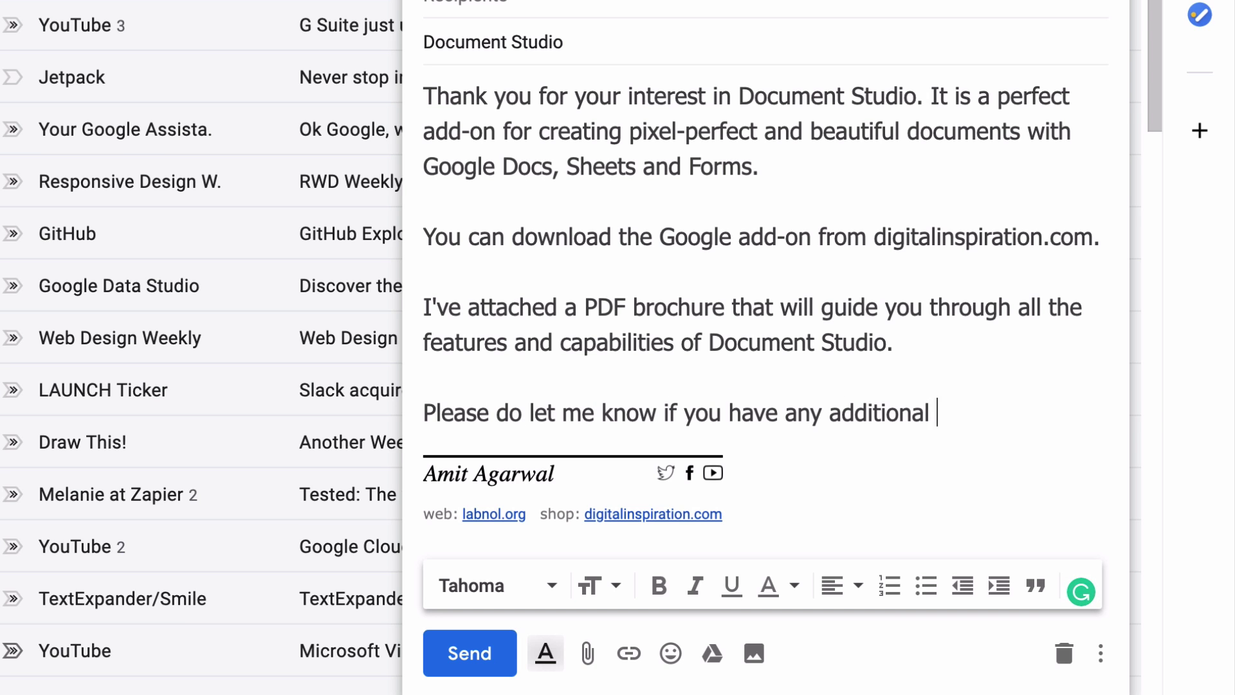
text(queries.)
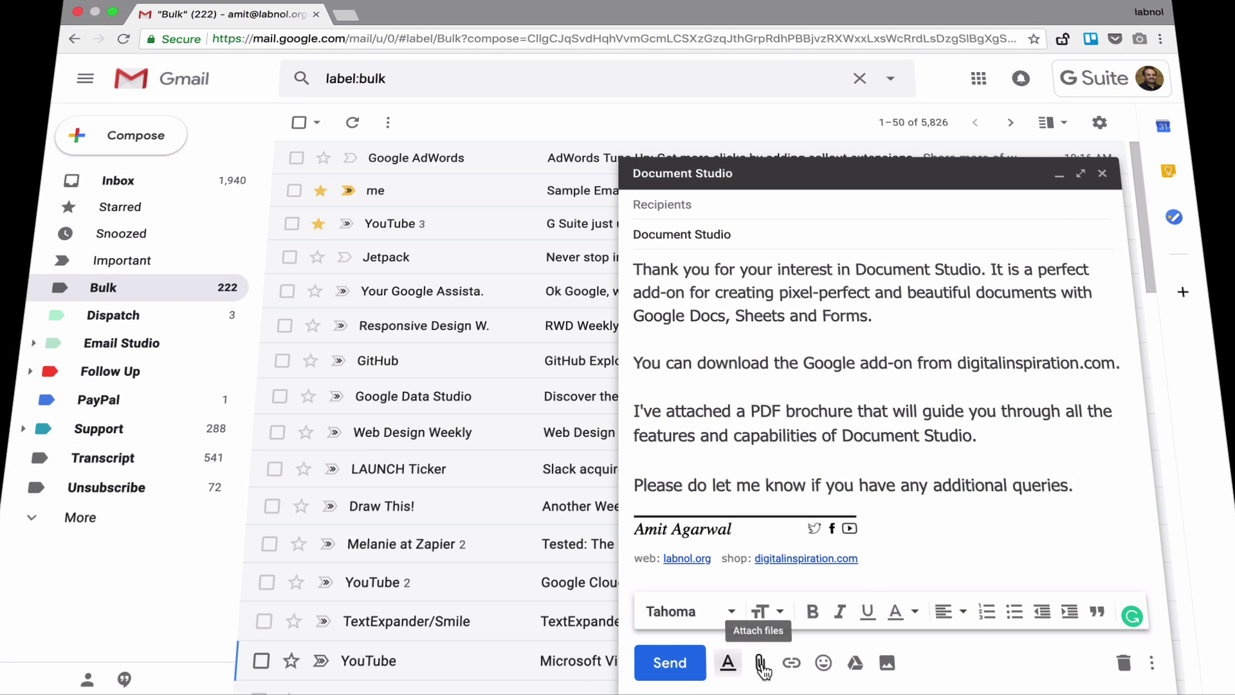
Attach the Document.Studio.pdf brochure to the draft
click(760, 663)
click(411, 95)
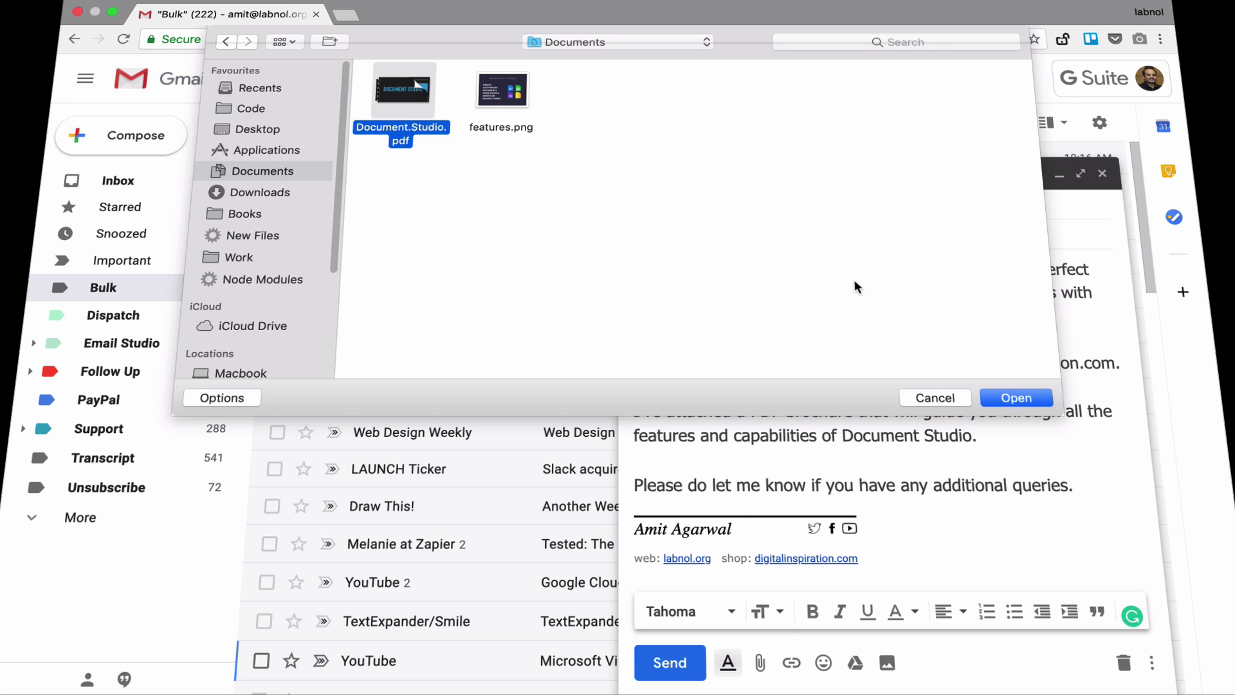
click(1026, 397)
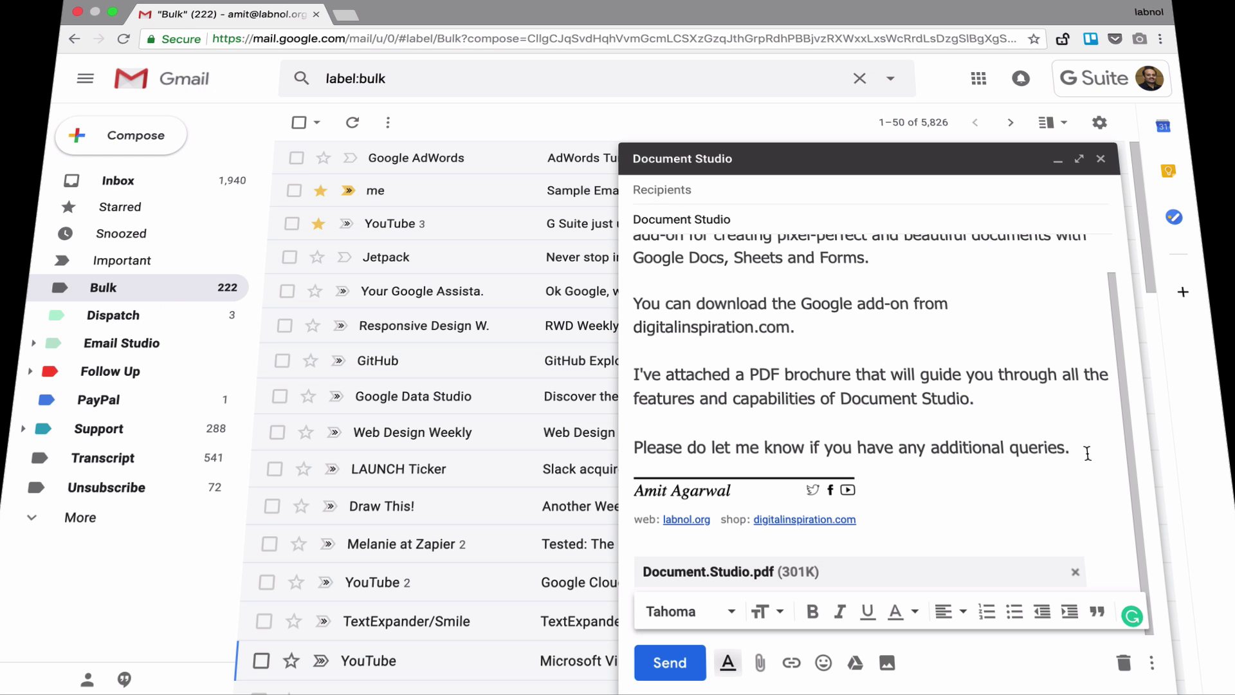
Upload features.png and insert it inline in the message body
click(888, 661)
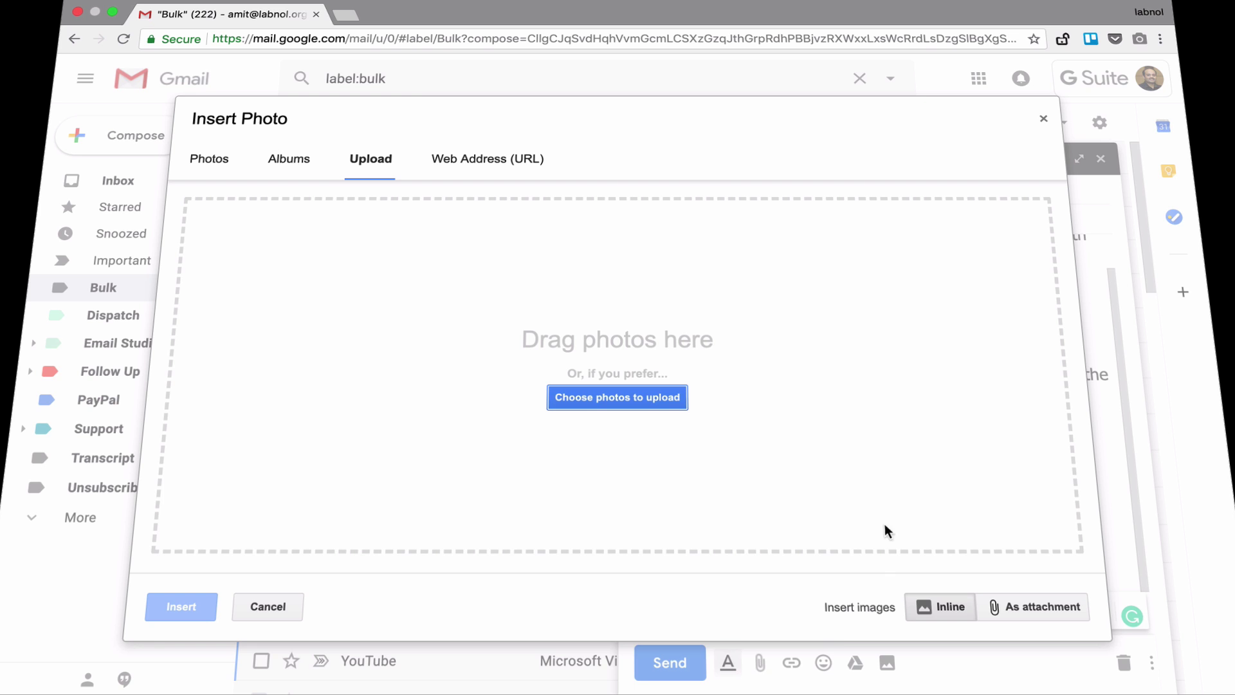
click(643, 396)
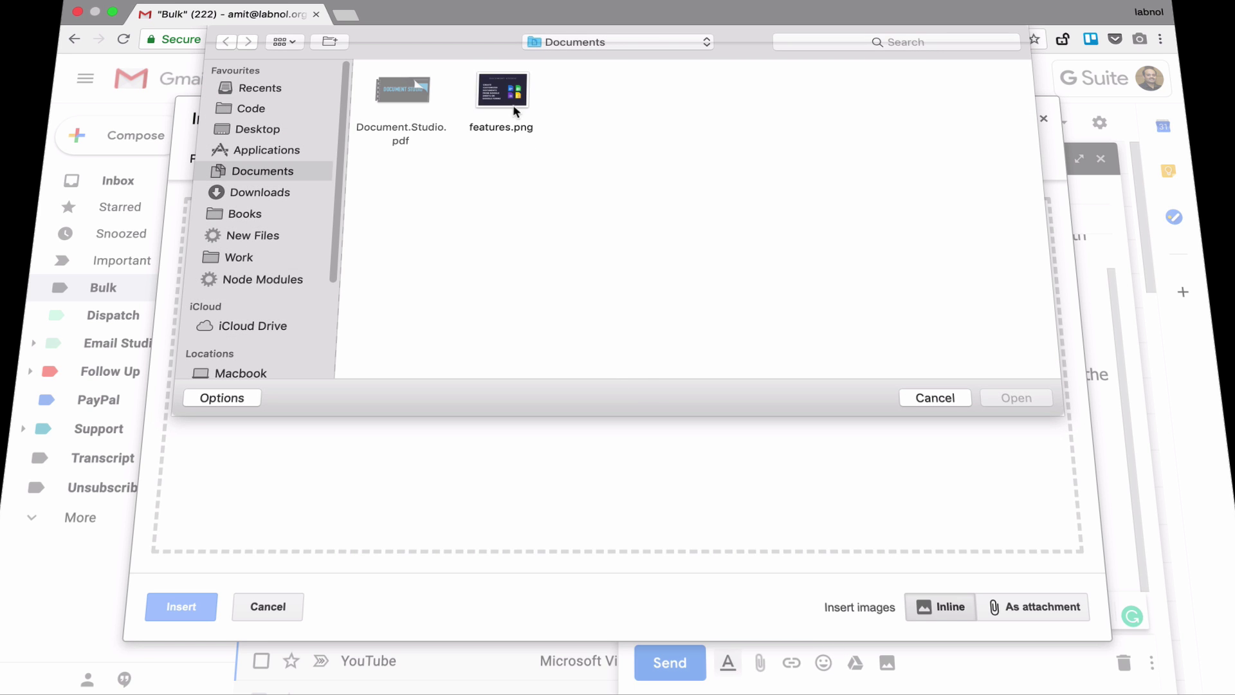
click(505, 100)
click(1023, 403)
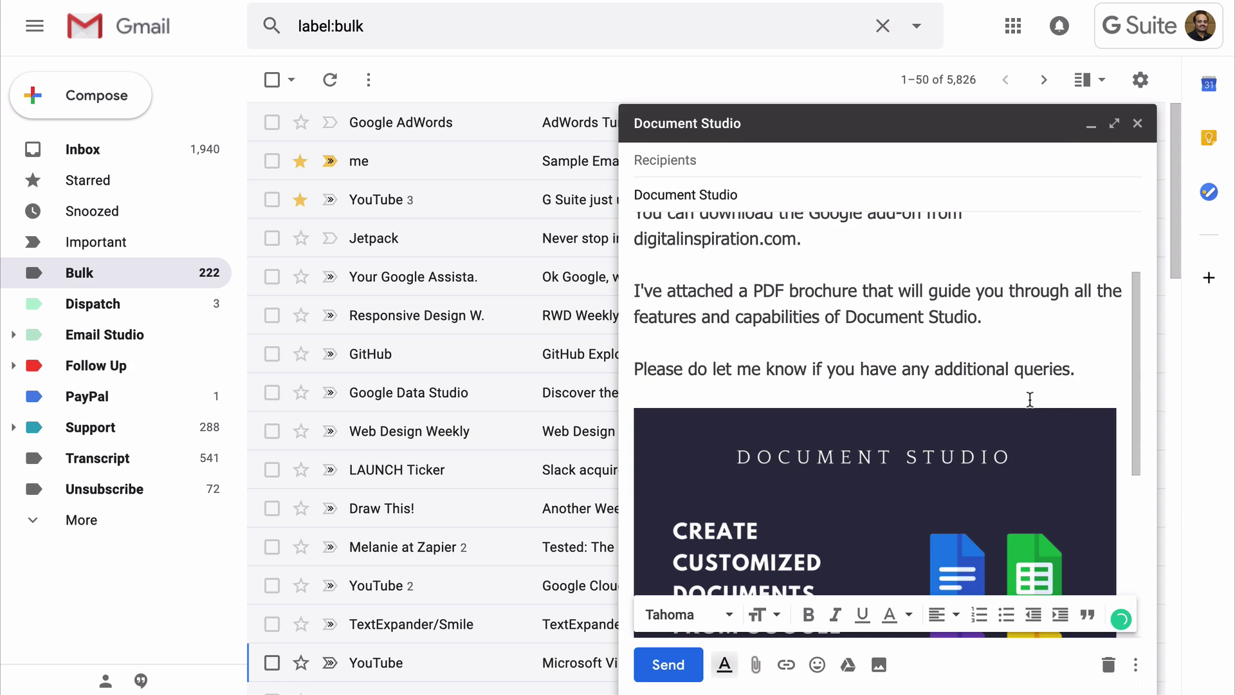
Check the inline image and PDF attachment in the draft, then close it
scroll(1030, 400, down, 3)
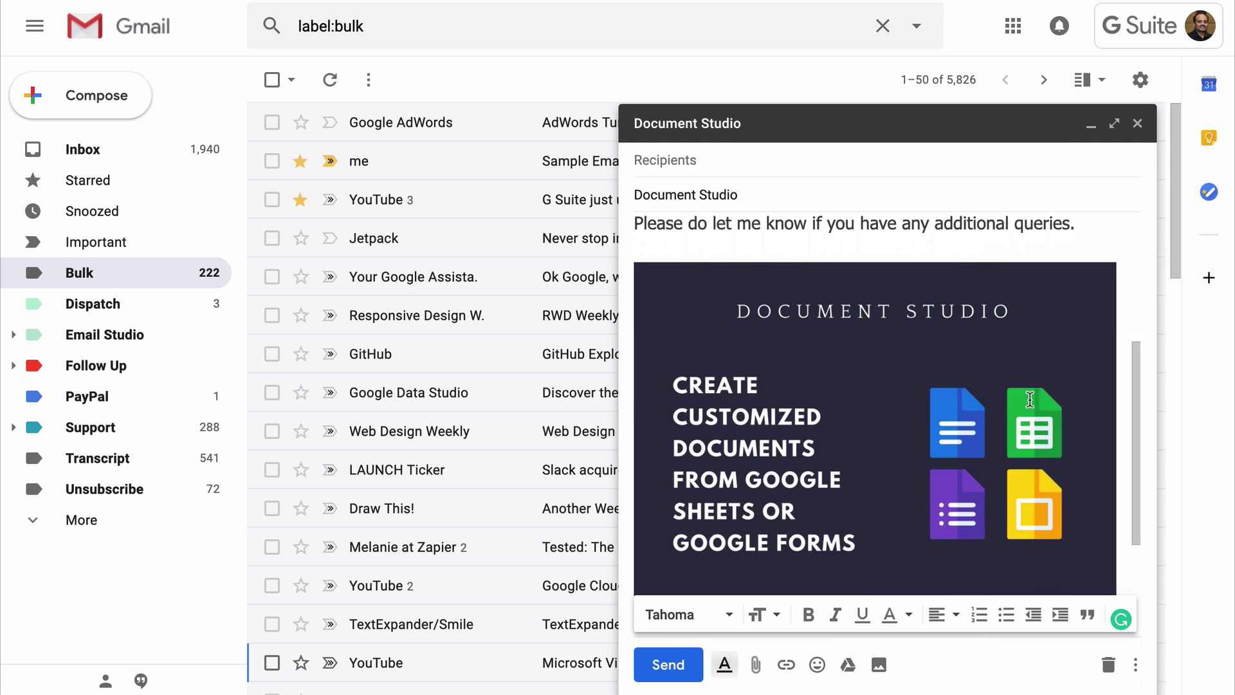
scroll(1030, 399, down, 1)
scroll(1030, 399, down, 2)
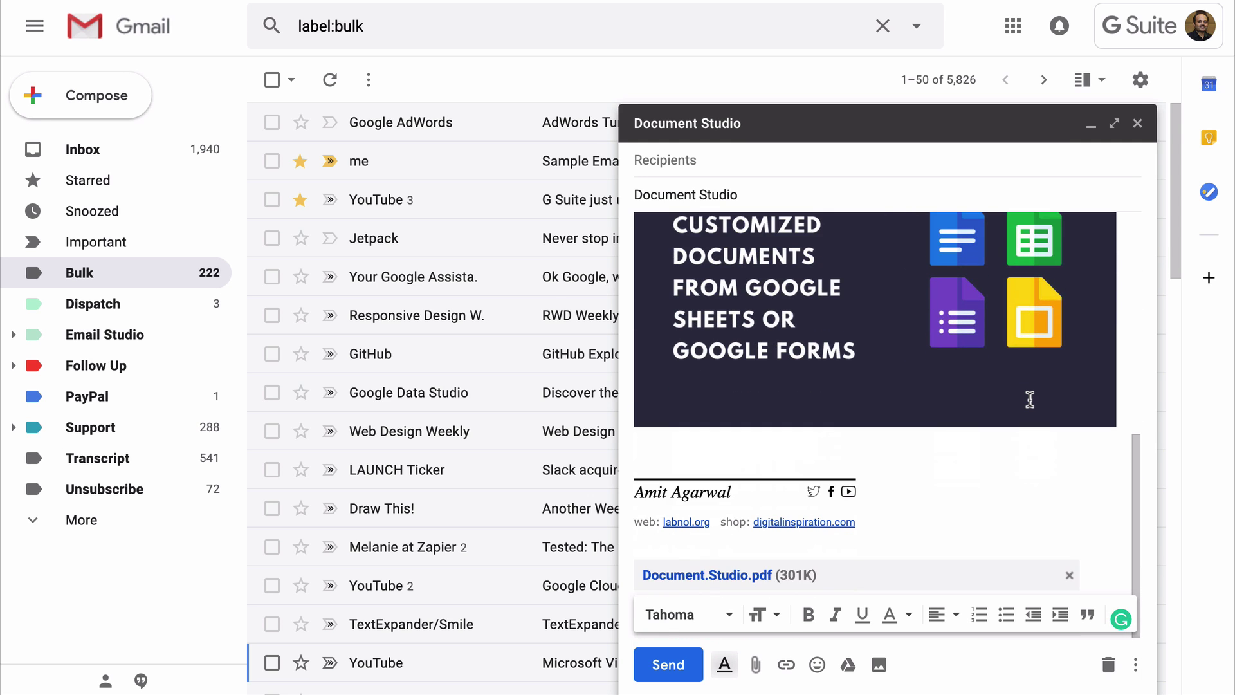
scroll(1030, 399, up, 1)
scroll(1030, 399, up, 6)
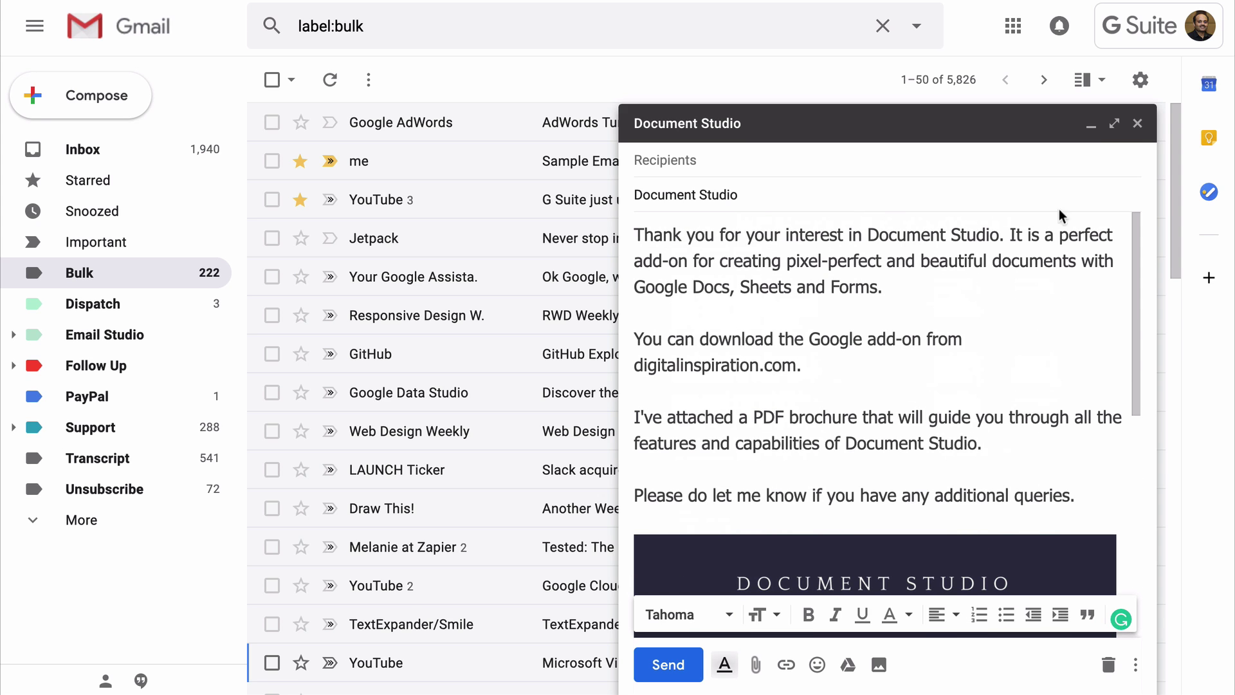
click(1137, 123)
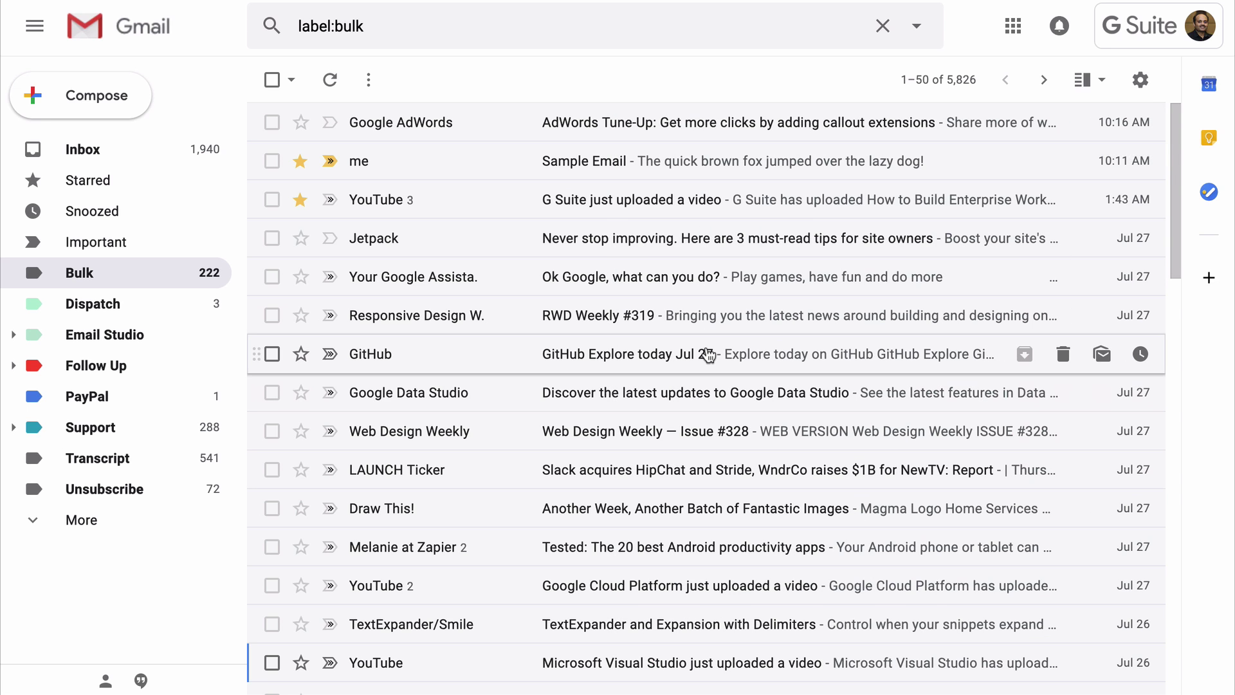
Open the Sample Email conversation and launch Email Studio's Email Auto-Responder tool
click(701, 164)
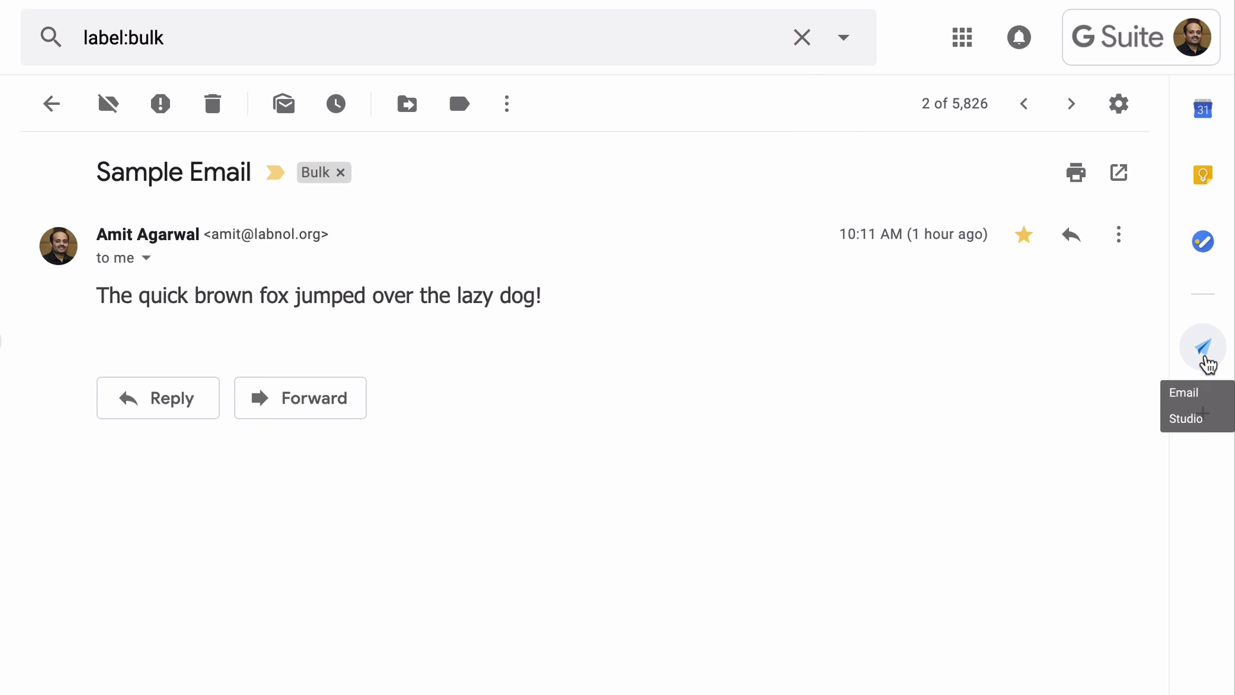
click(1203, 348)
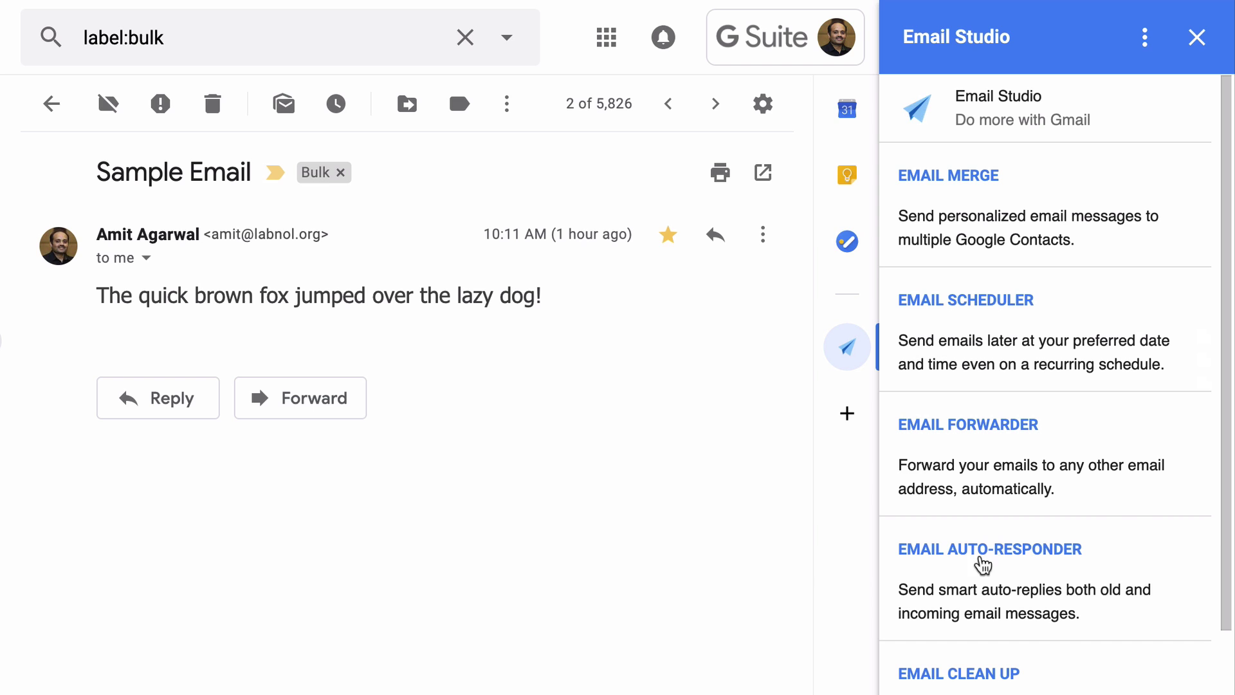
click(1015, 554)
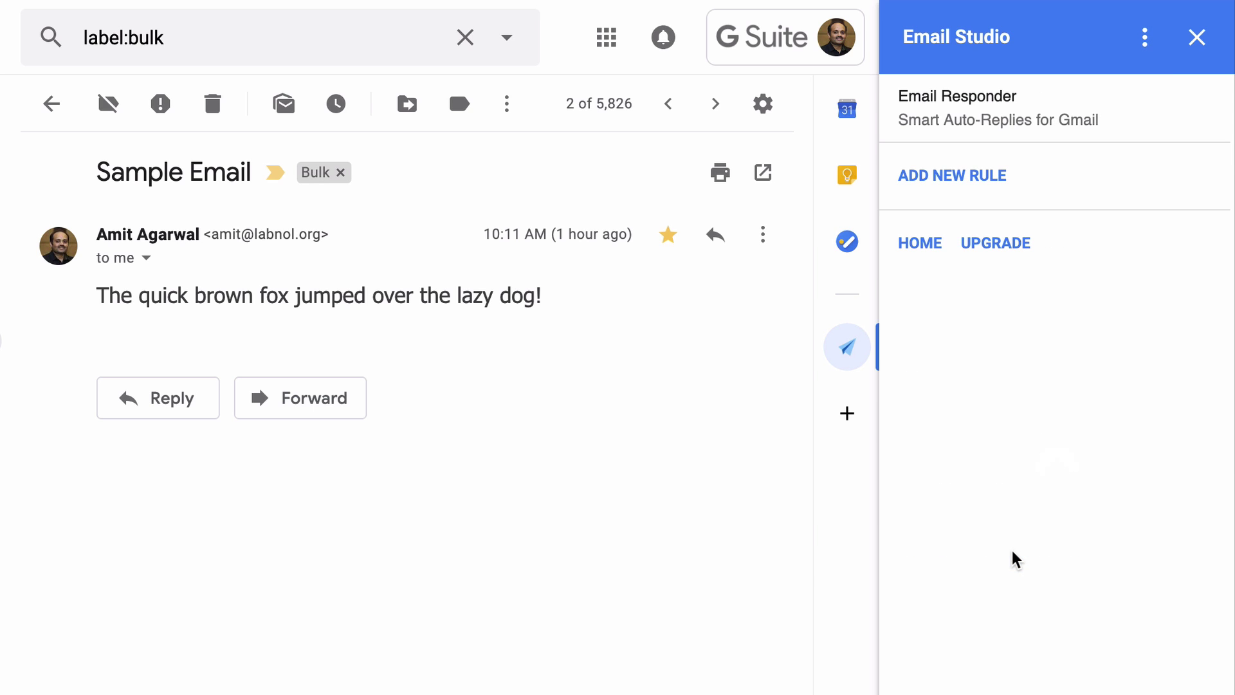
Add a new auto-reply rule limited to the Inbox label
click(975, 182)
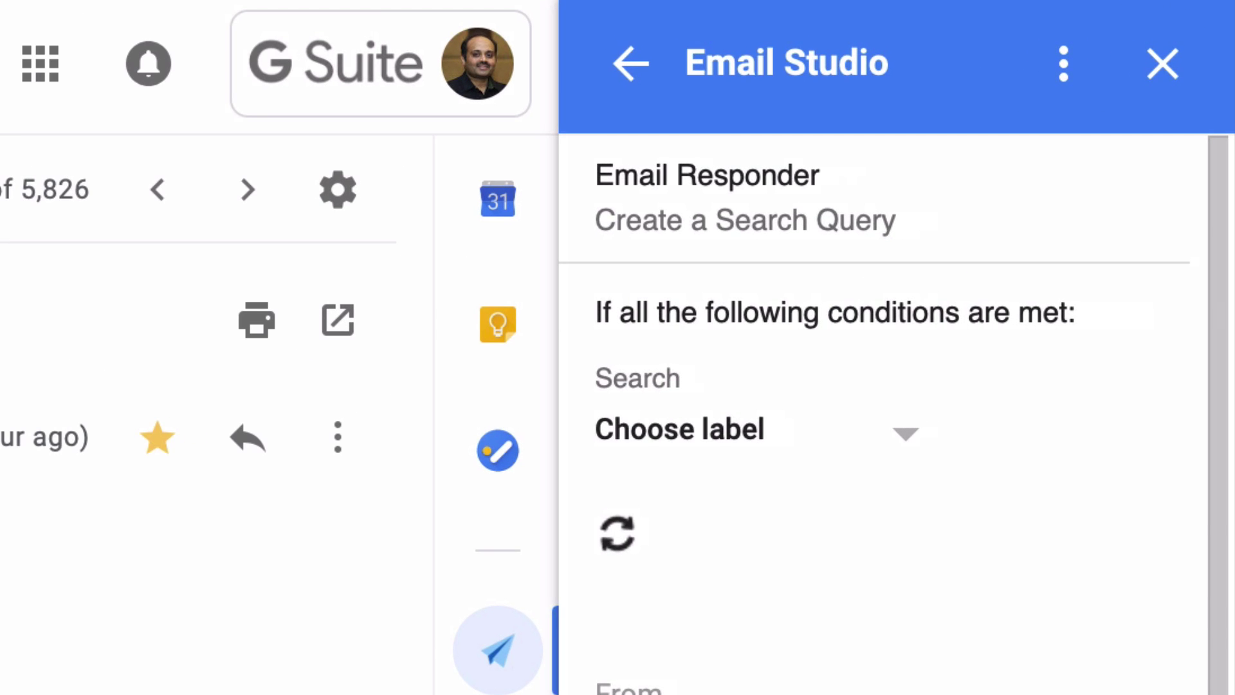
click(877, 449)
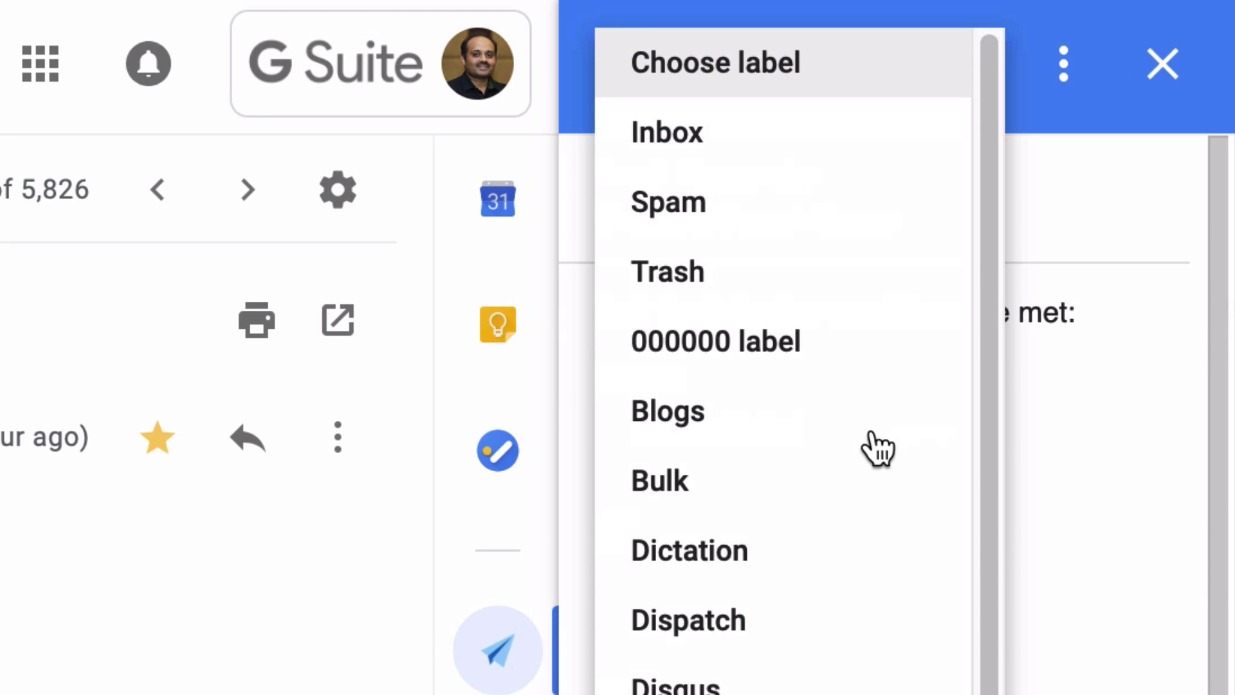
click(772, 157)
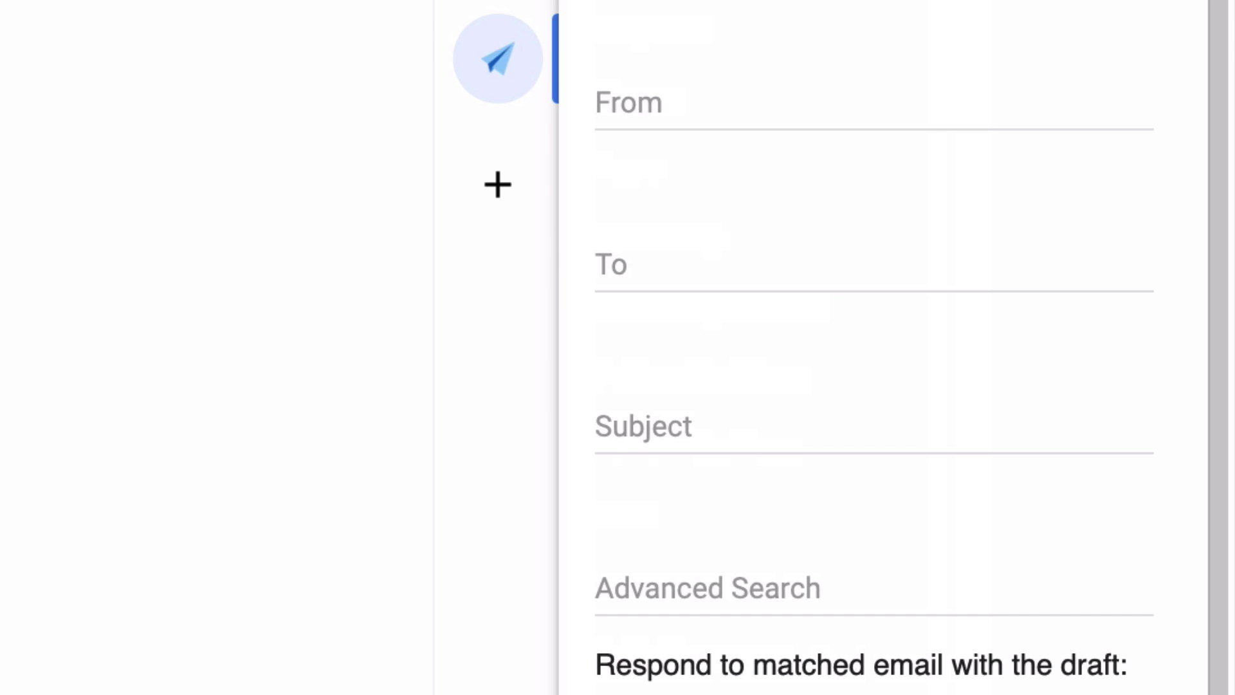
Set the rule's subject to 'Document Studio' and advanced search to newer_than:15d
click(812, 419)
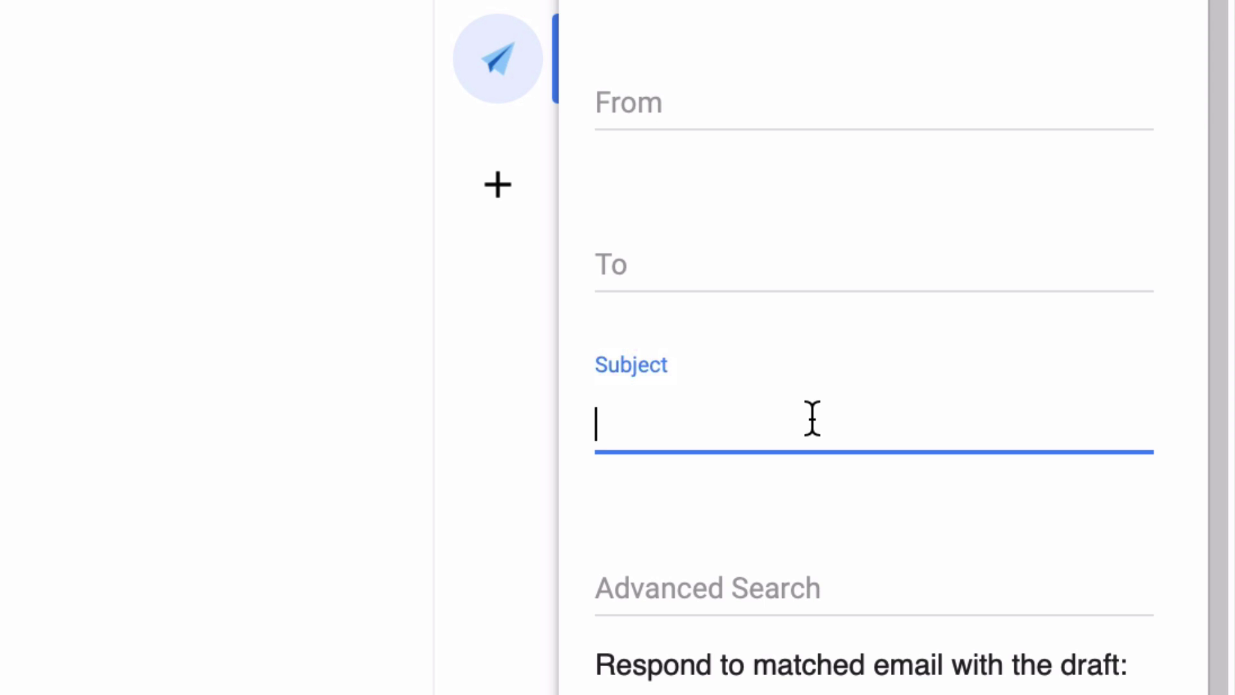
text(Docume)
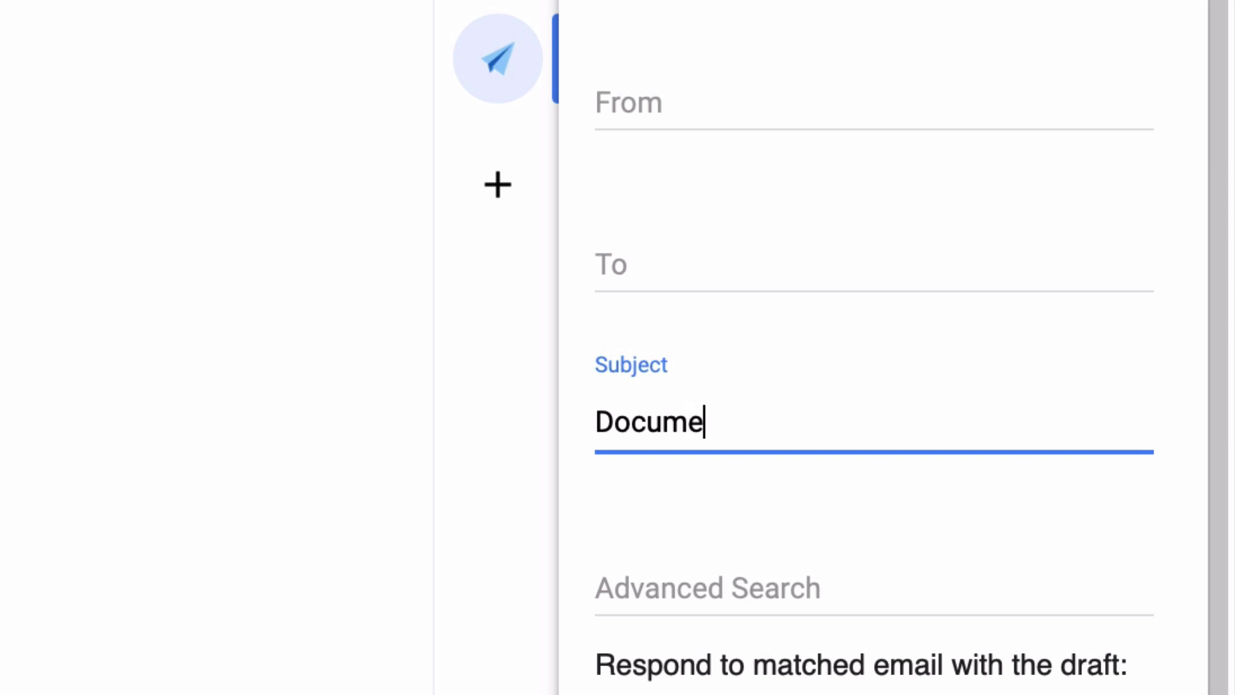
text(nt Studio)
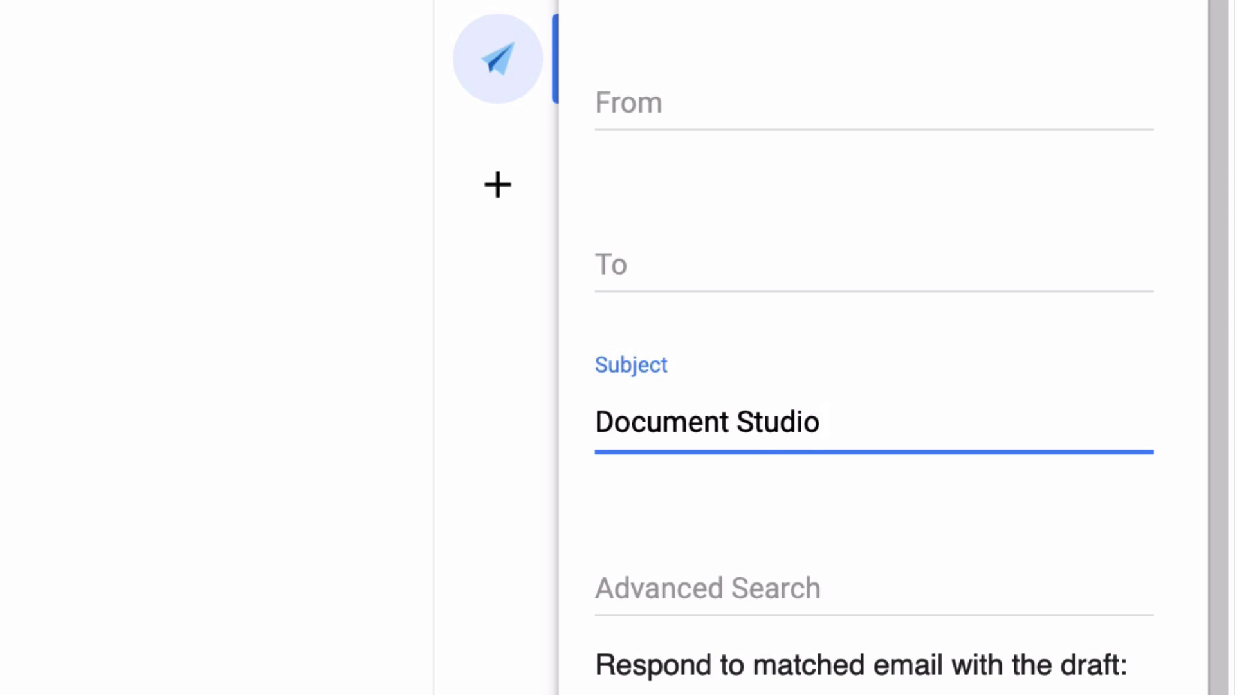
click(875, 579)
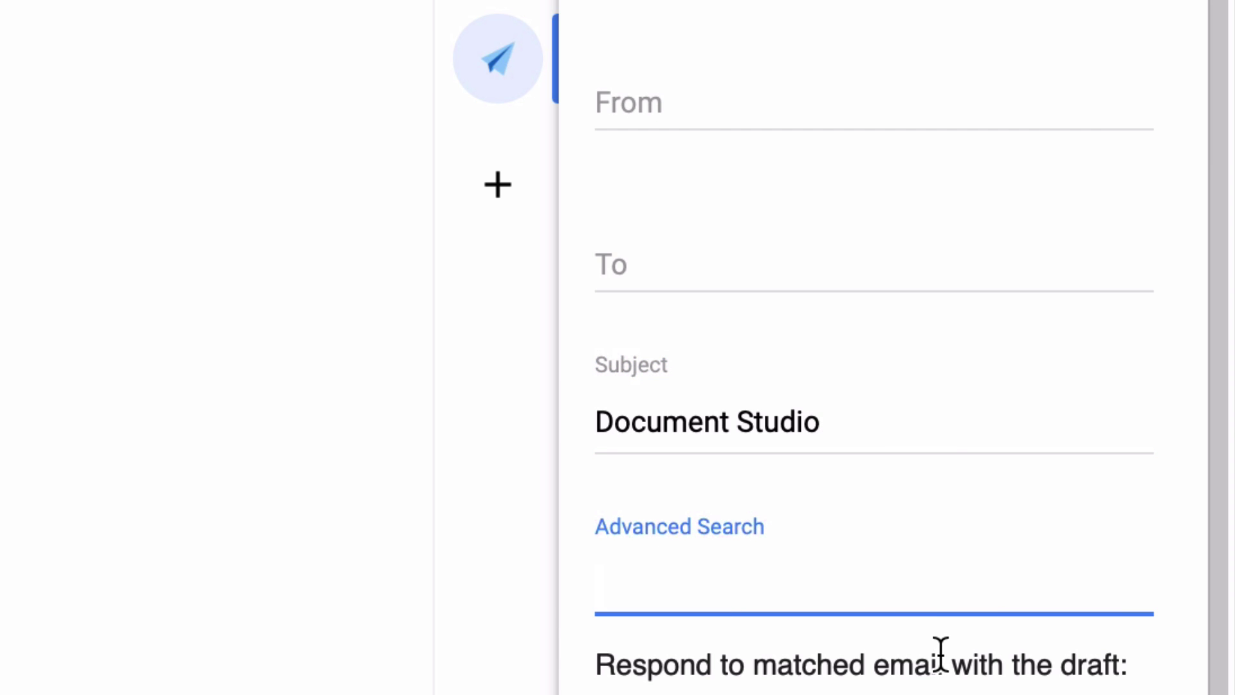
text(newww)
key(BackSpace)
key(BackSpace)
key(BackSpace)
key(BackSpace)
key(BackSpace)
text(newer)
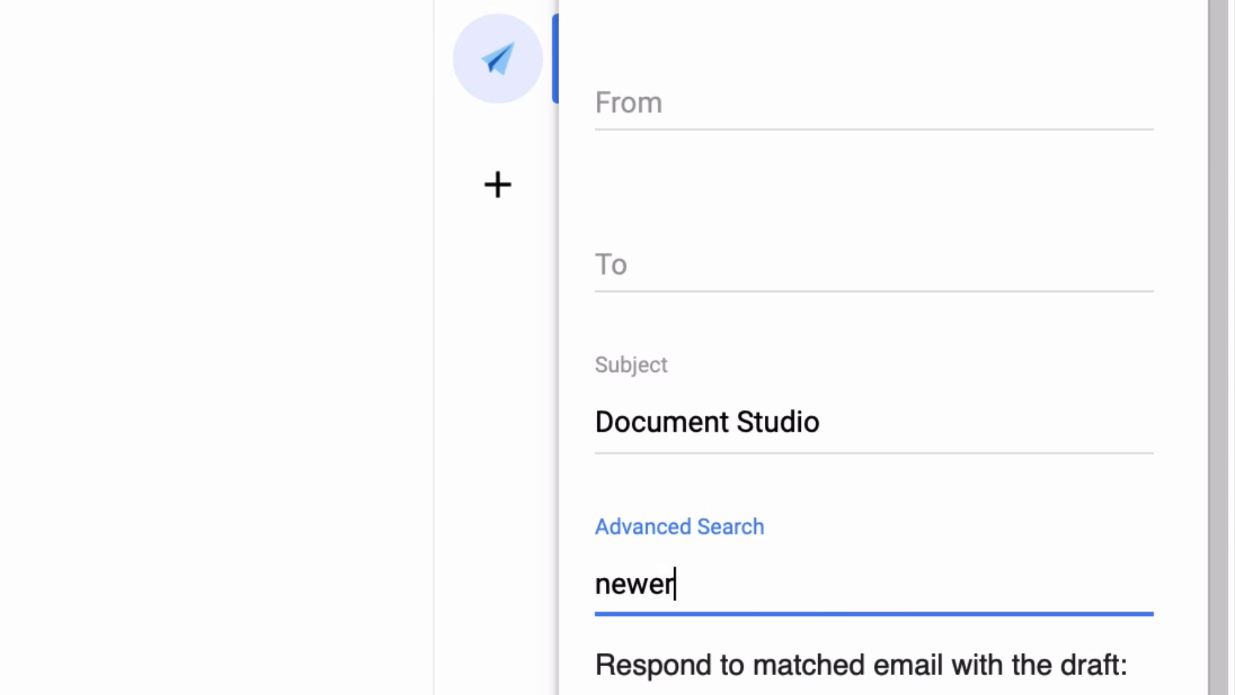
text(_tha)
key(BackSpace)
text(han:)
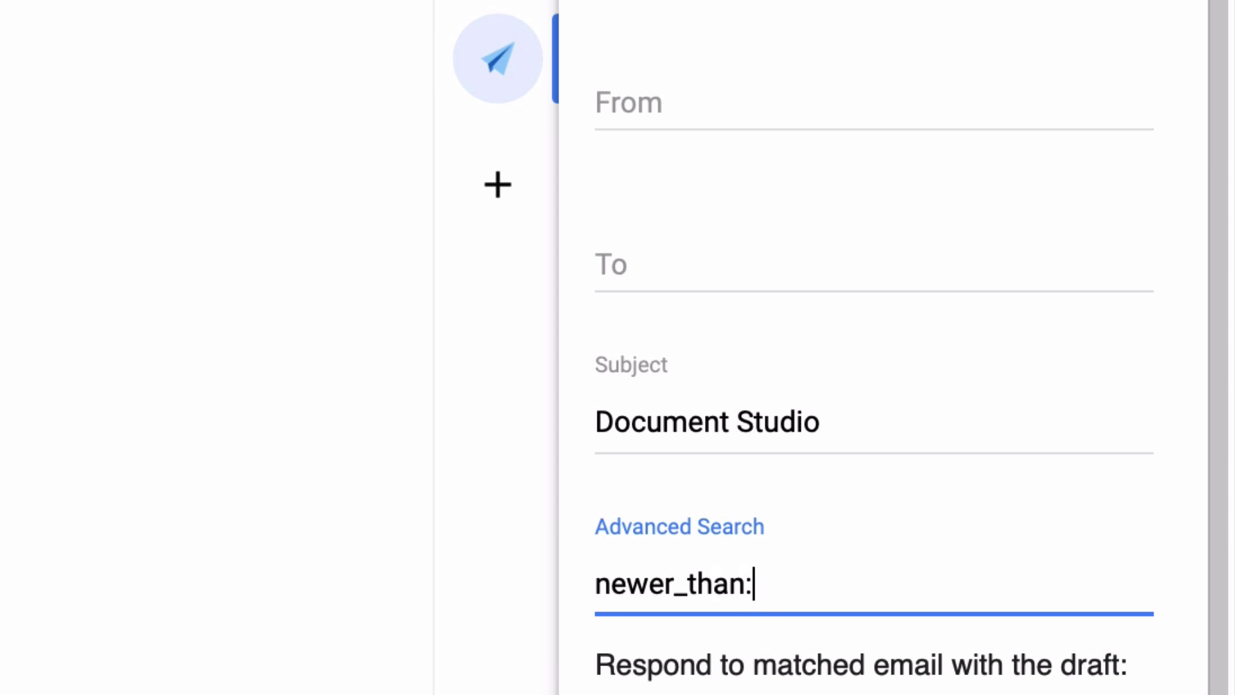
text(15d)
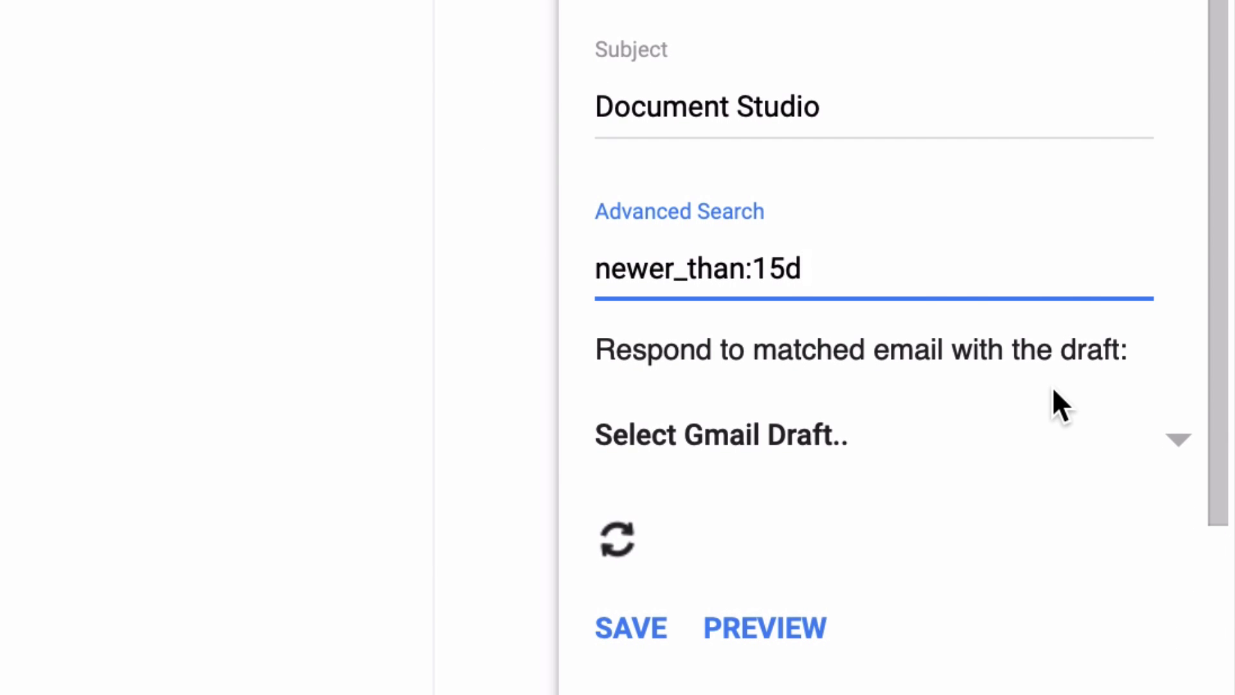
Choose the 'Document Studio' draft as the reply and preview the six matching Inbox emails
scroll(1055, 394, down, 2)
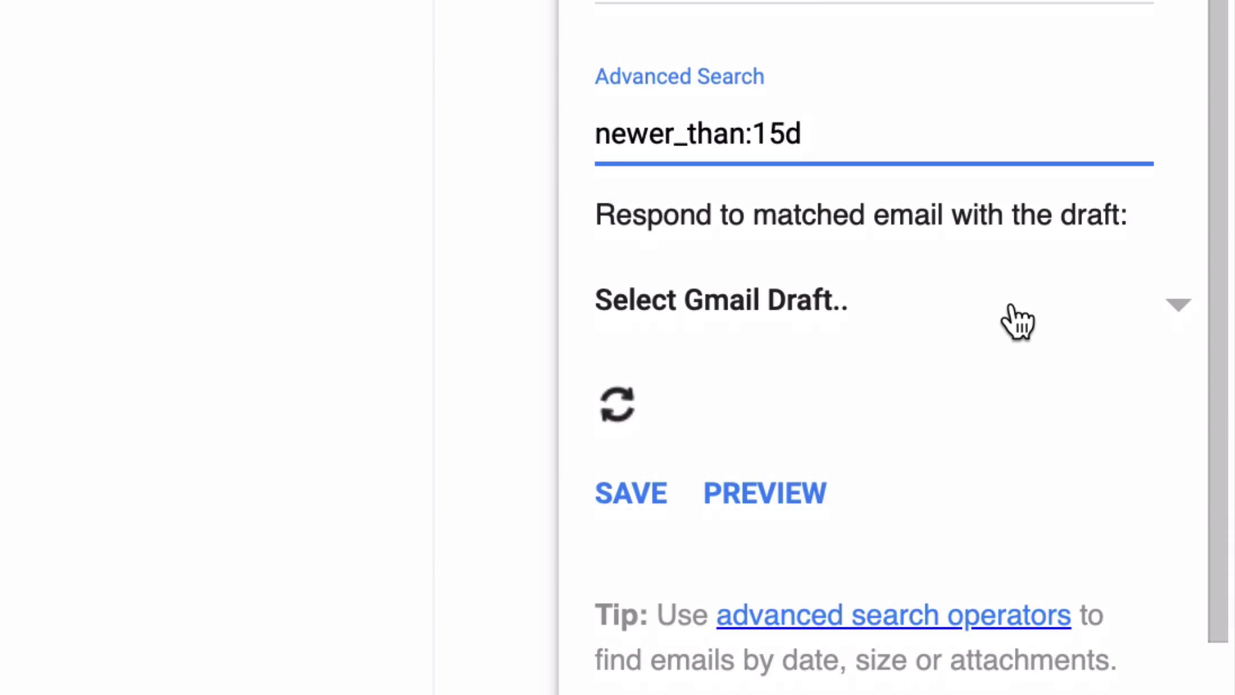
key(Tab)
key(Down)
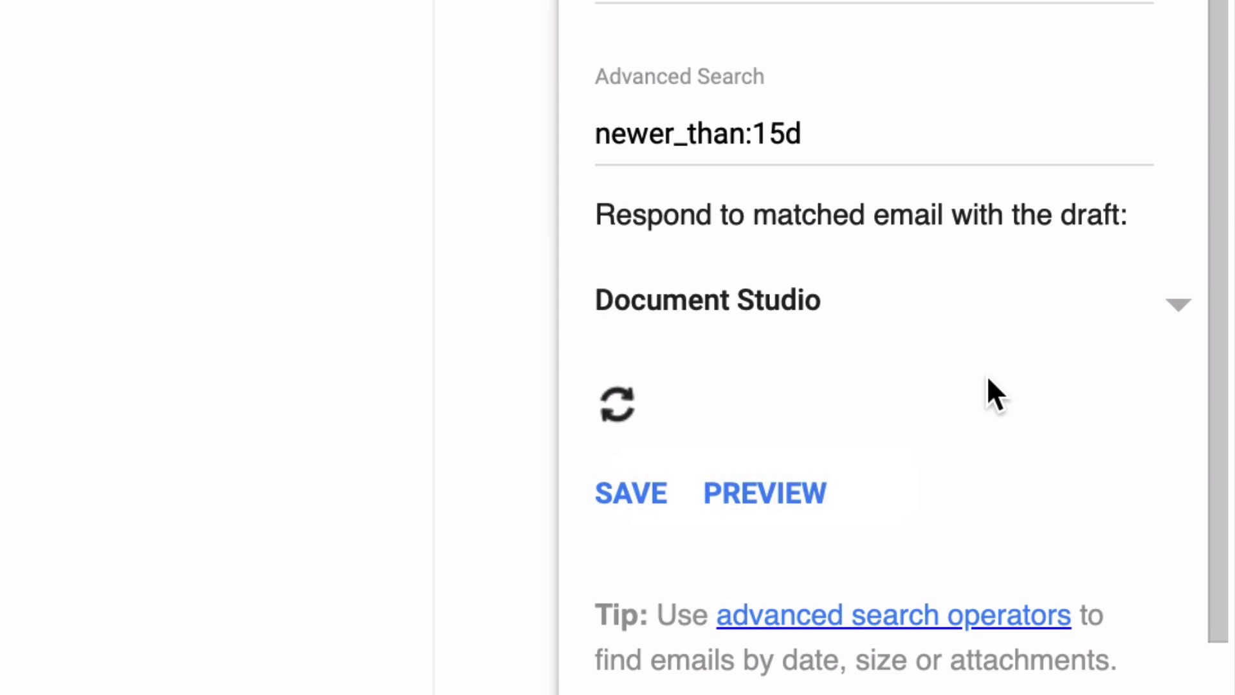
click(797, 505)
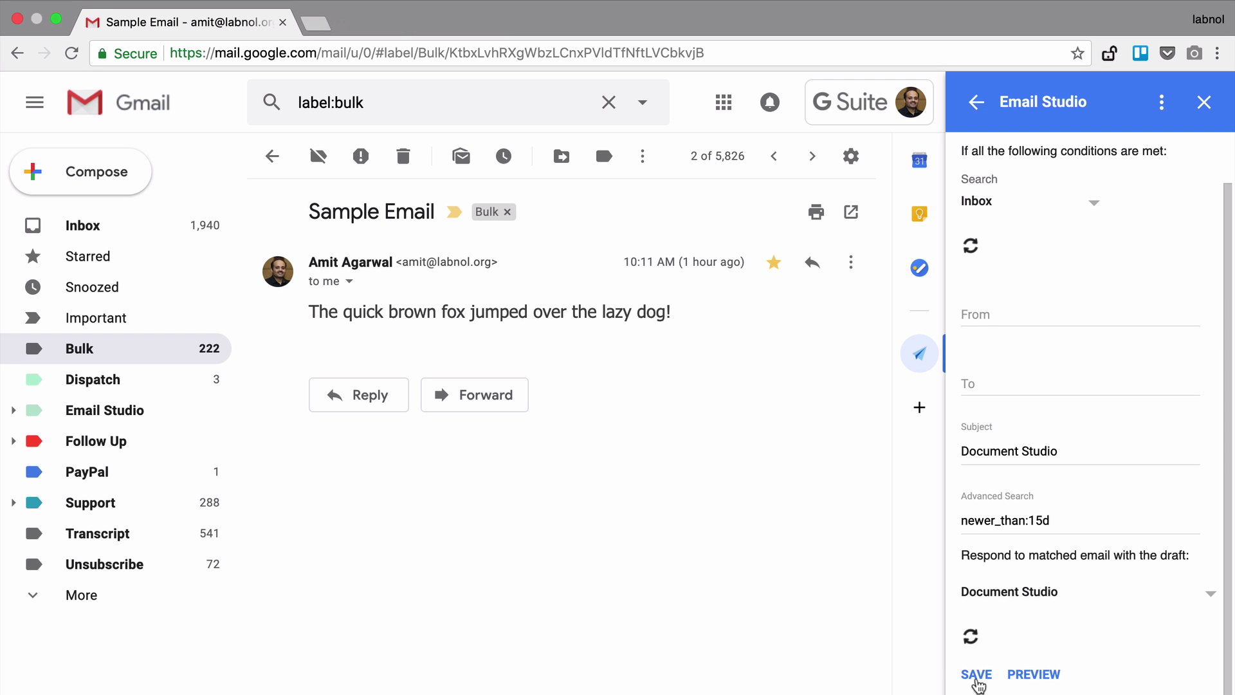
Save the Document Studio auto-reply rule
click(974, 677)
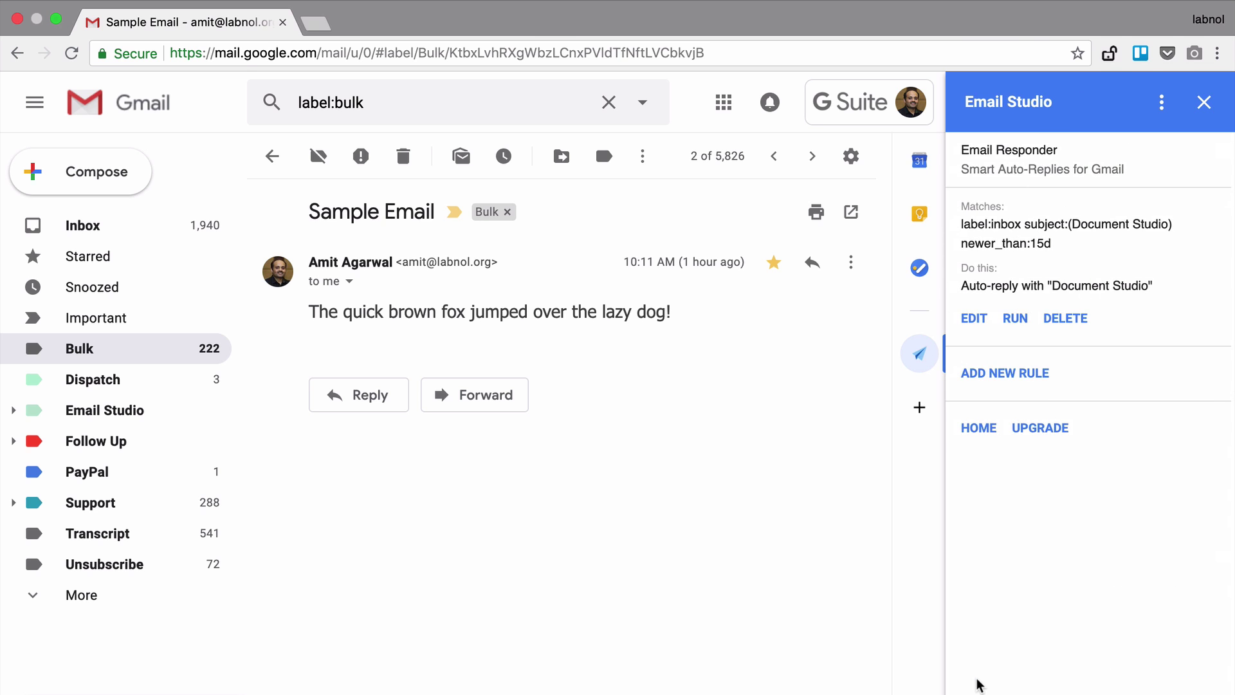